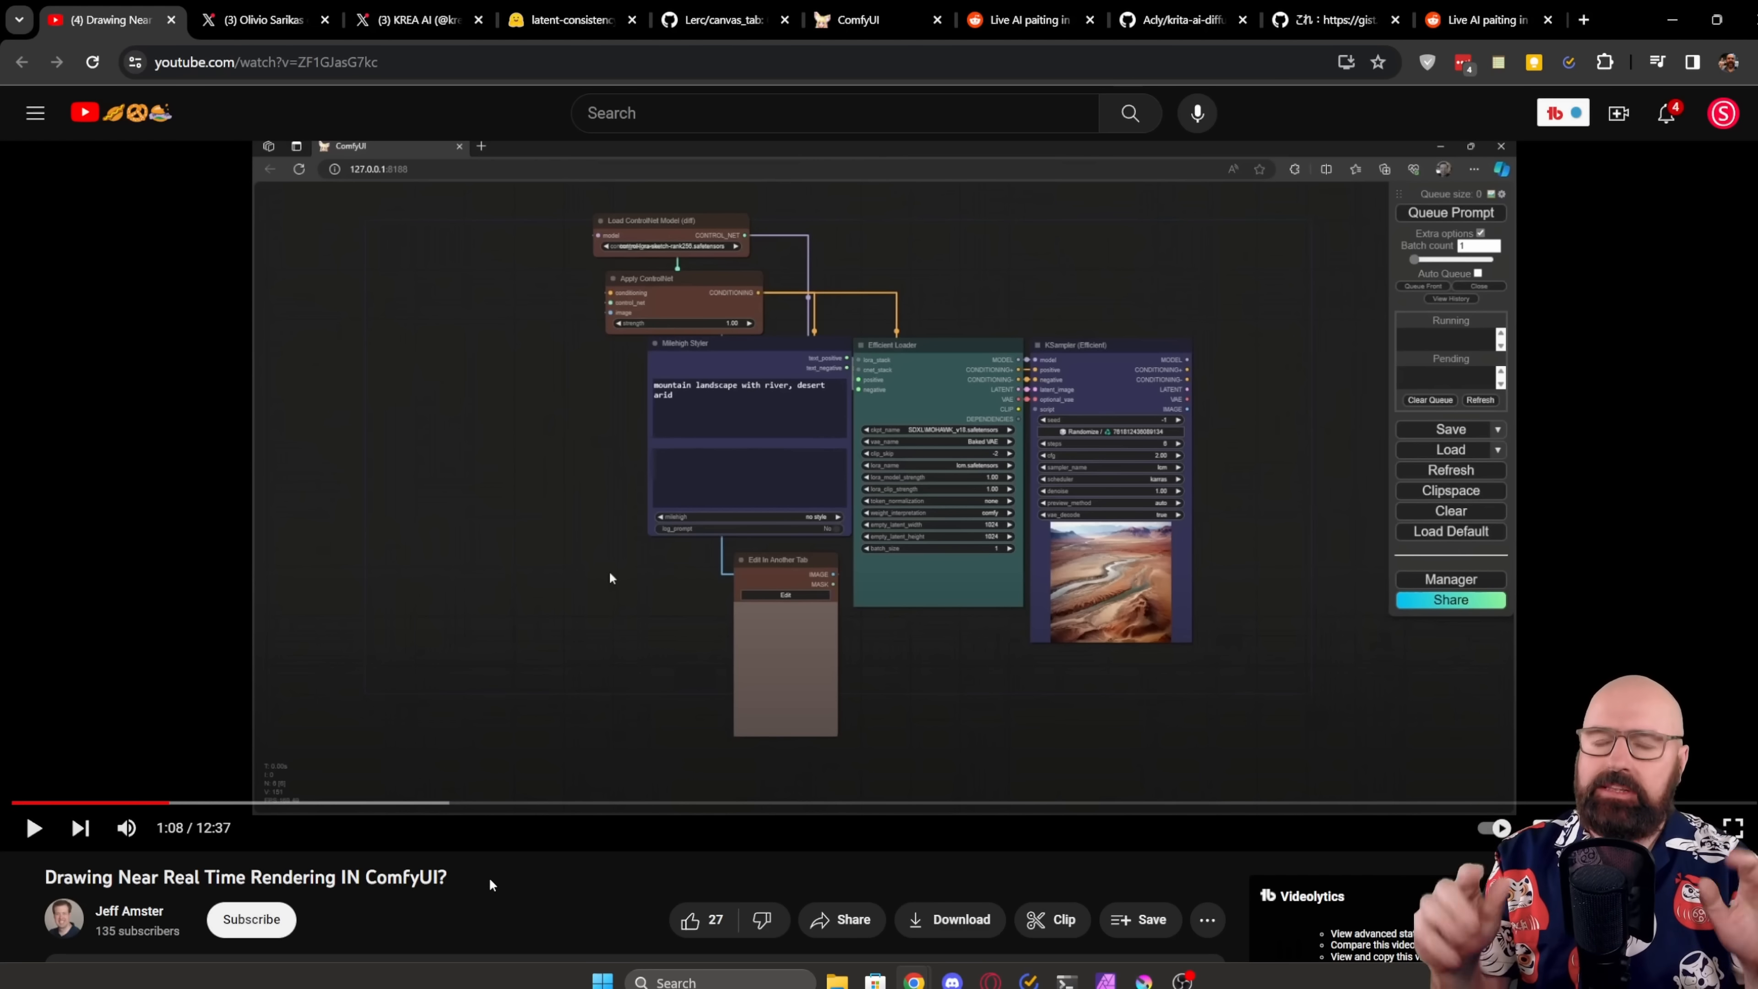
Step: Switch to the ComfyUI workflow and check the Manager's list of missing custom nodes, with the floating menu moved fully into view
click(856, 39)
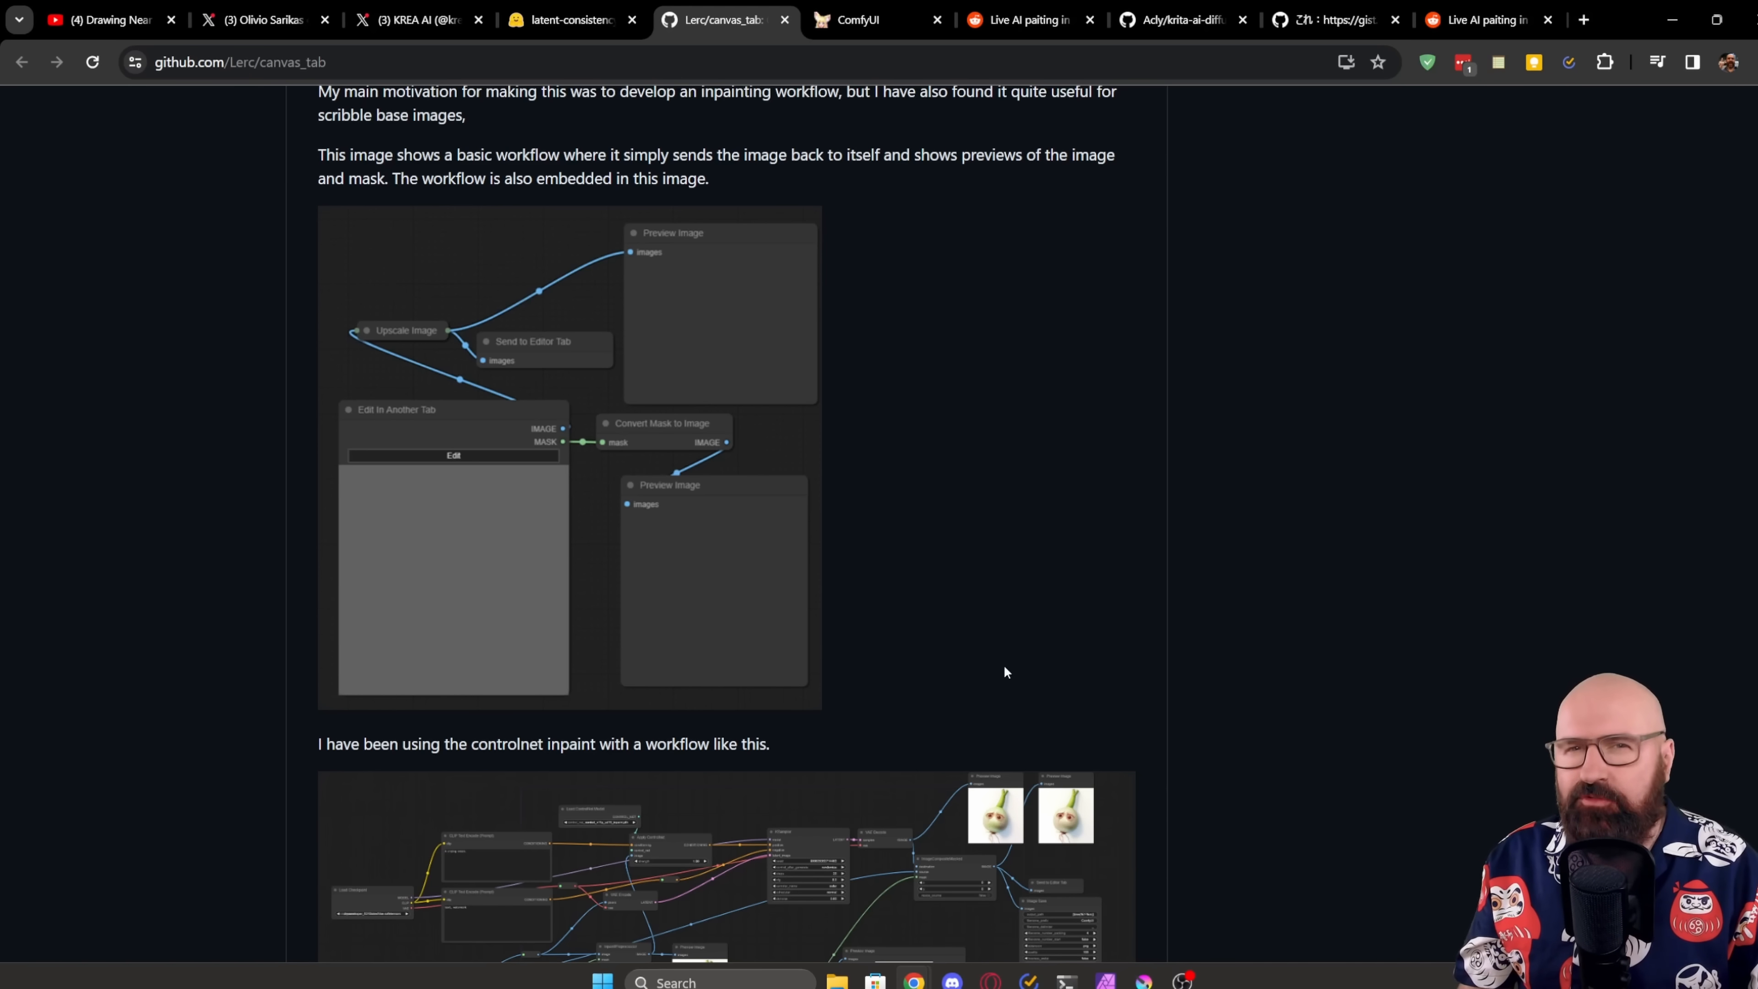
key(ctrl+Tab)
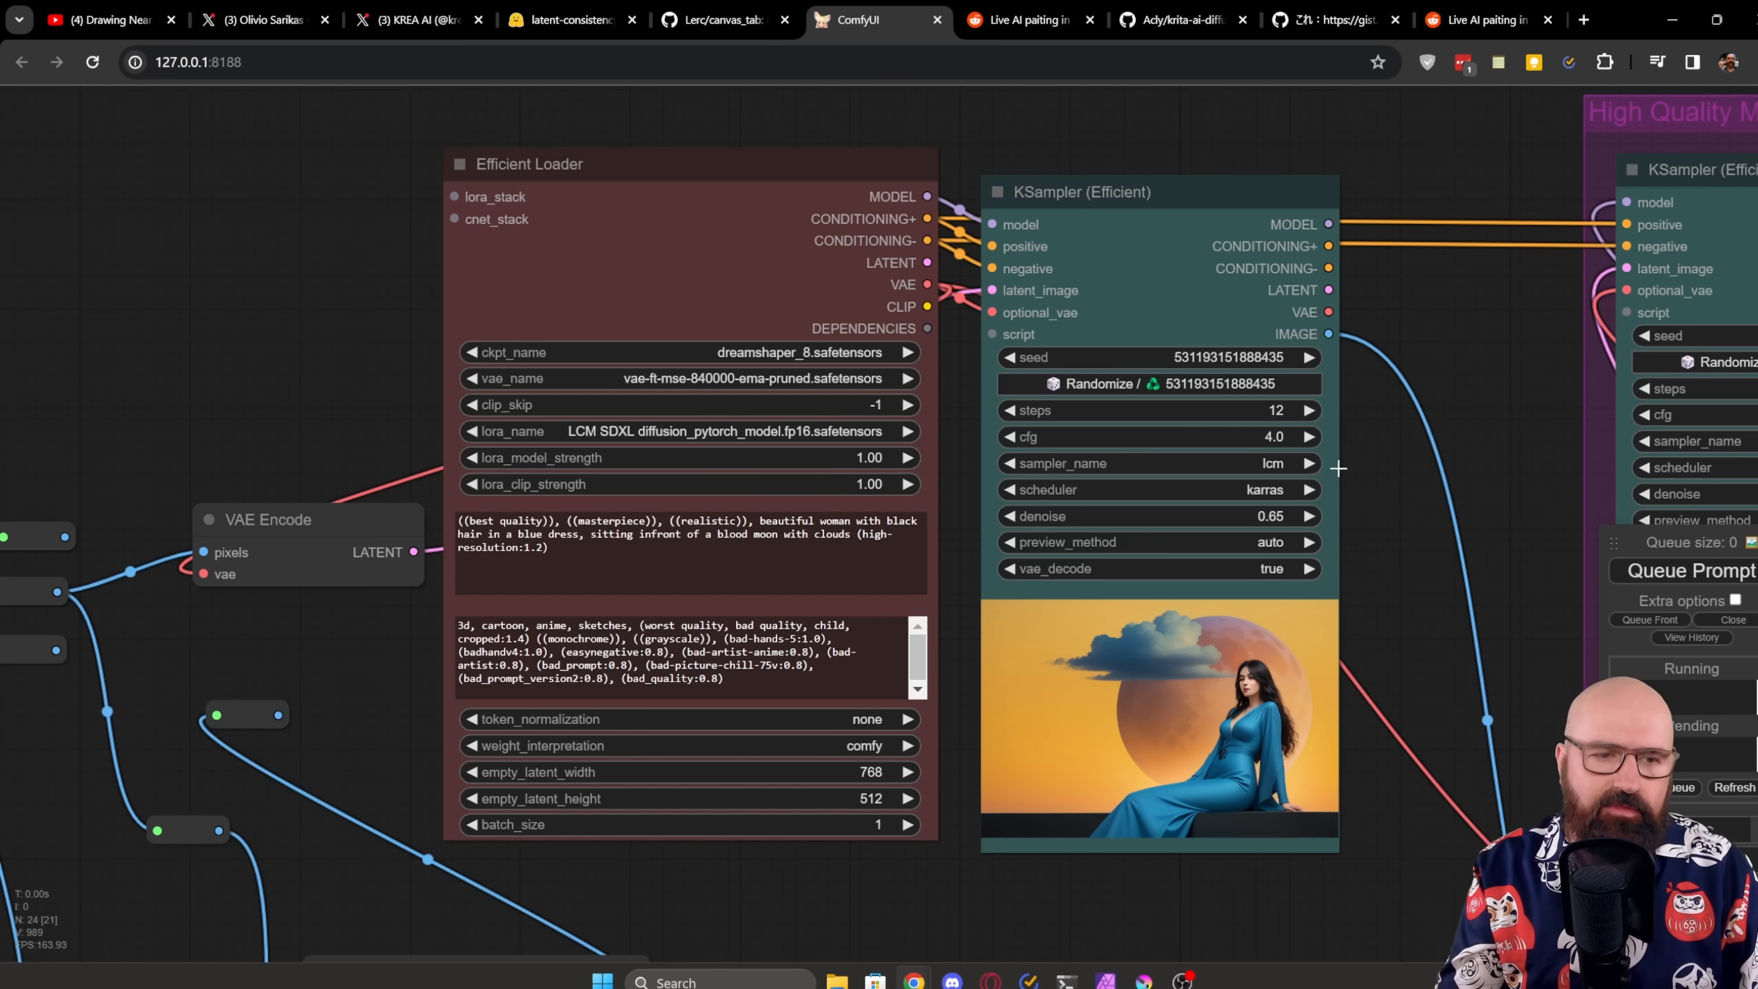
drag(1681, 744, 1455, 307)
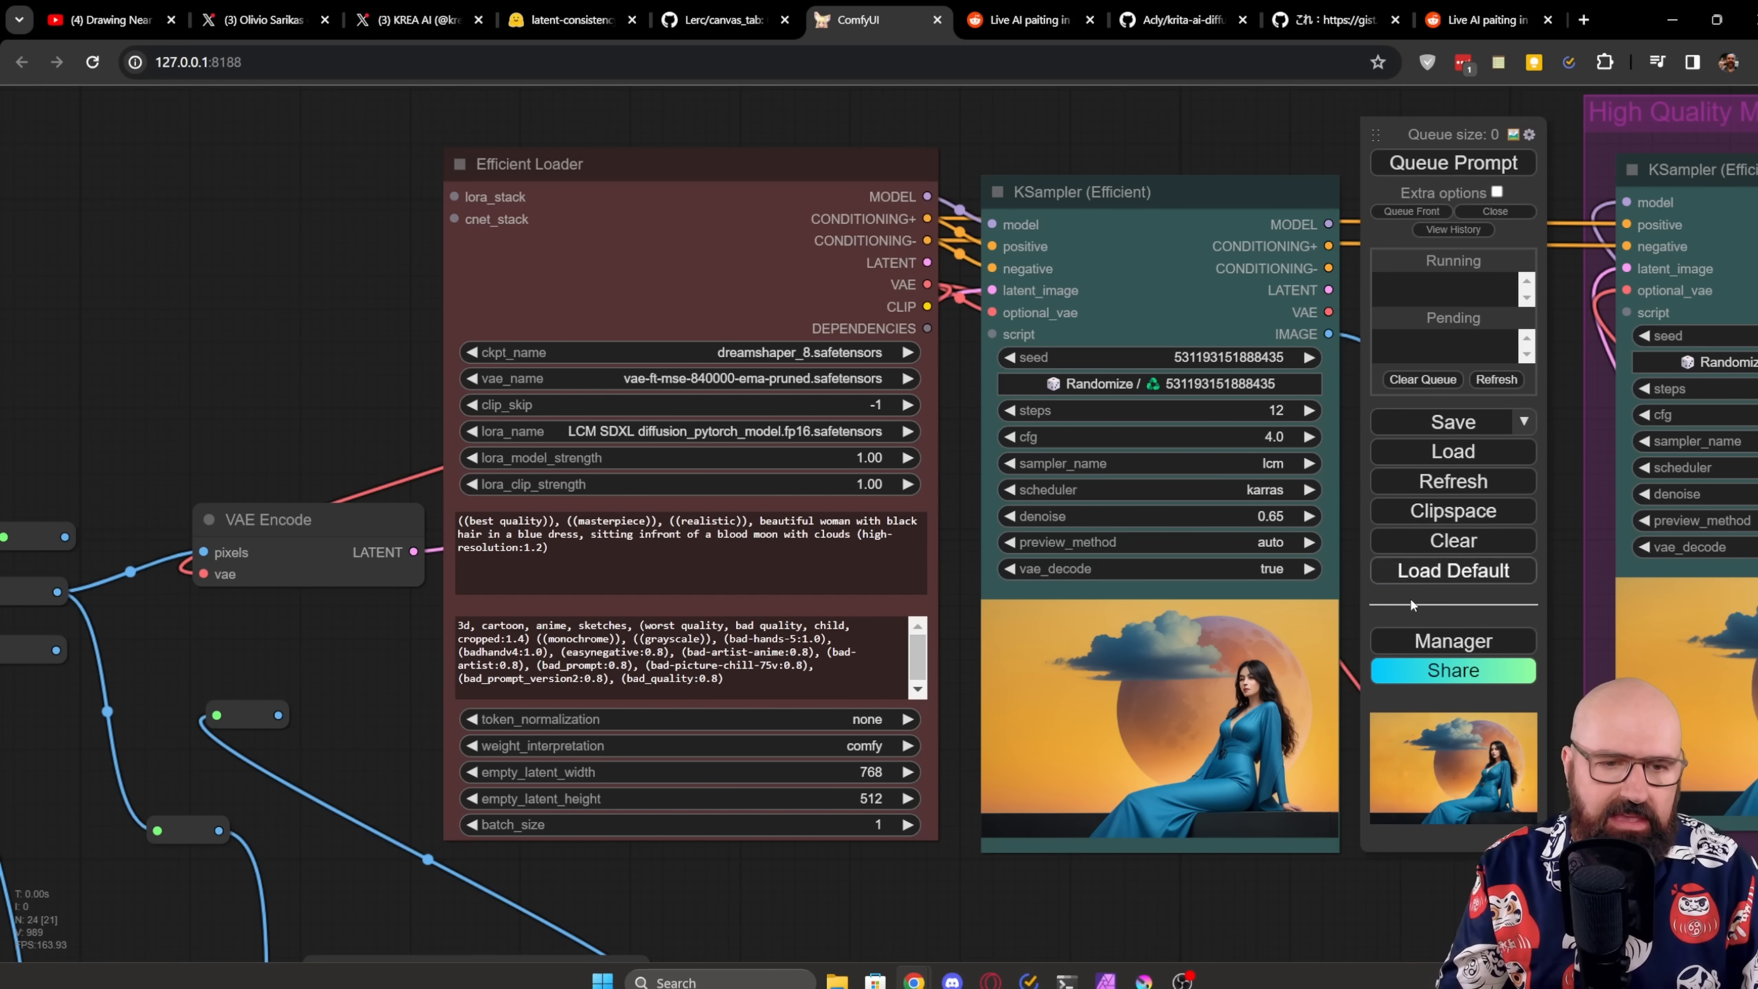
click(1451, 644)
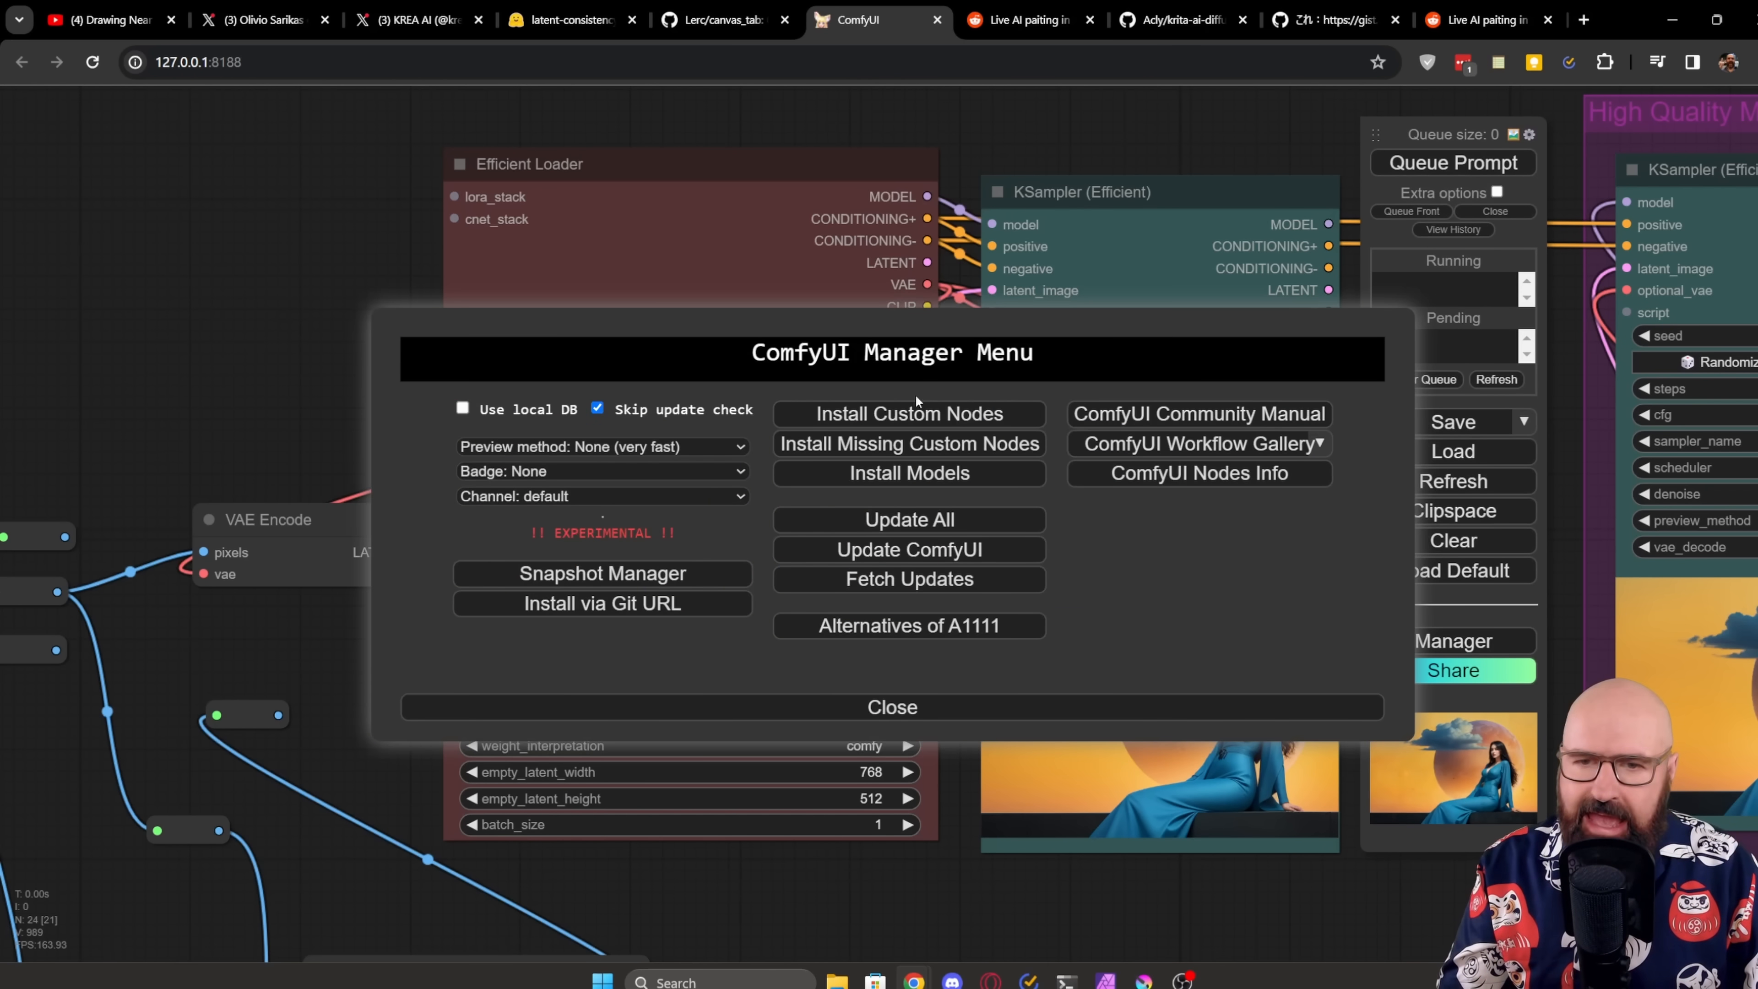
click(919, 450)
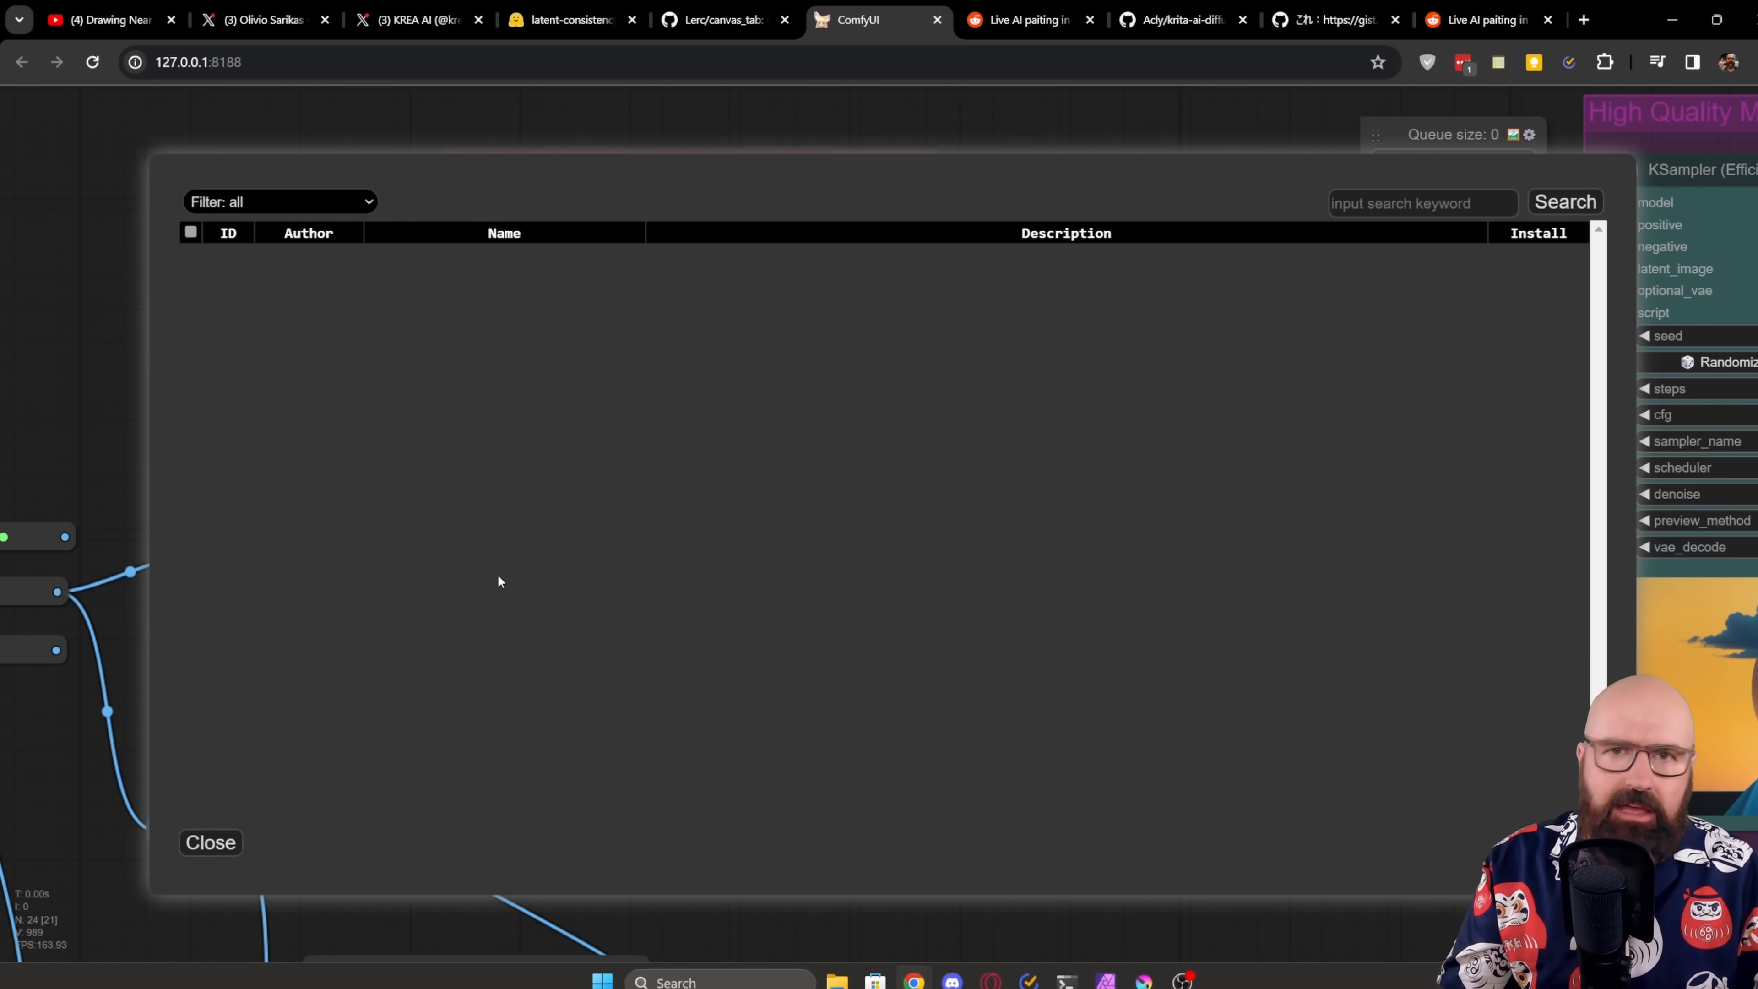
click(210, 842)
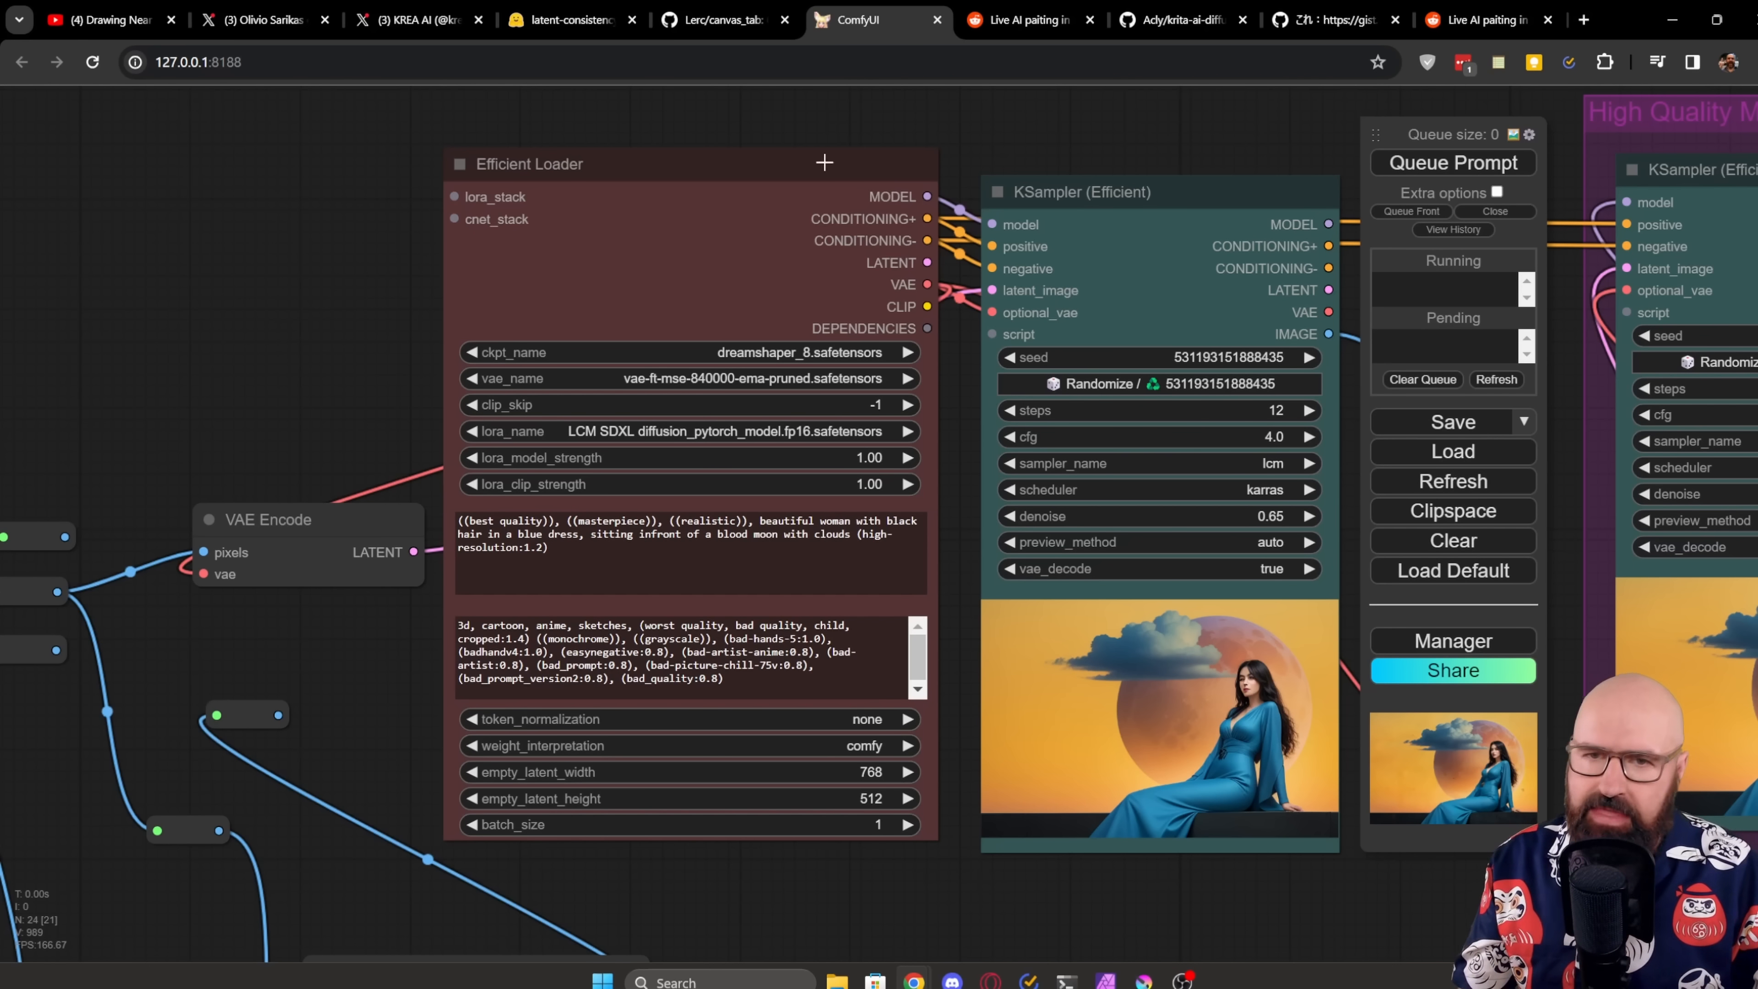
Step: Move the Efficient Loader node slightly lower and the floating menu clear of the High Quality Machine group
drag(815, 163, 829, 201)
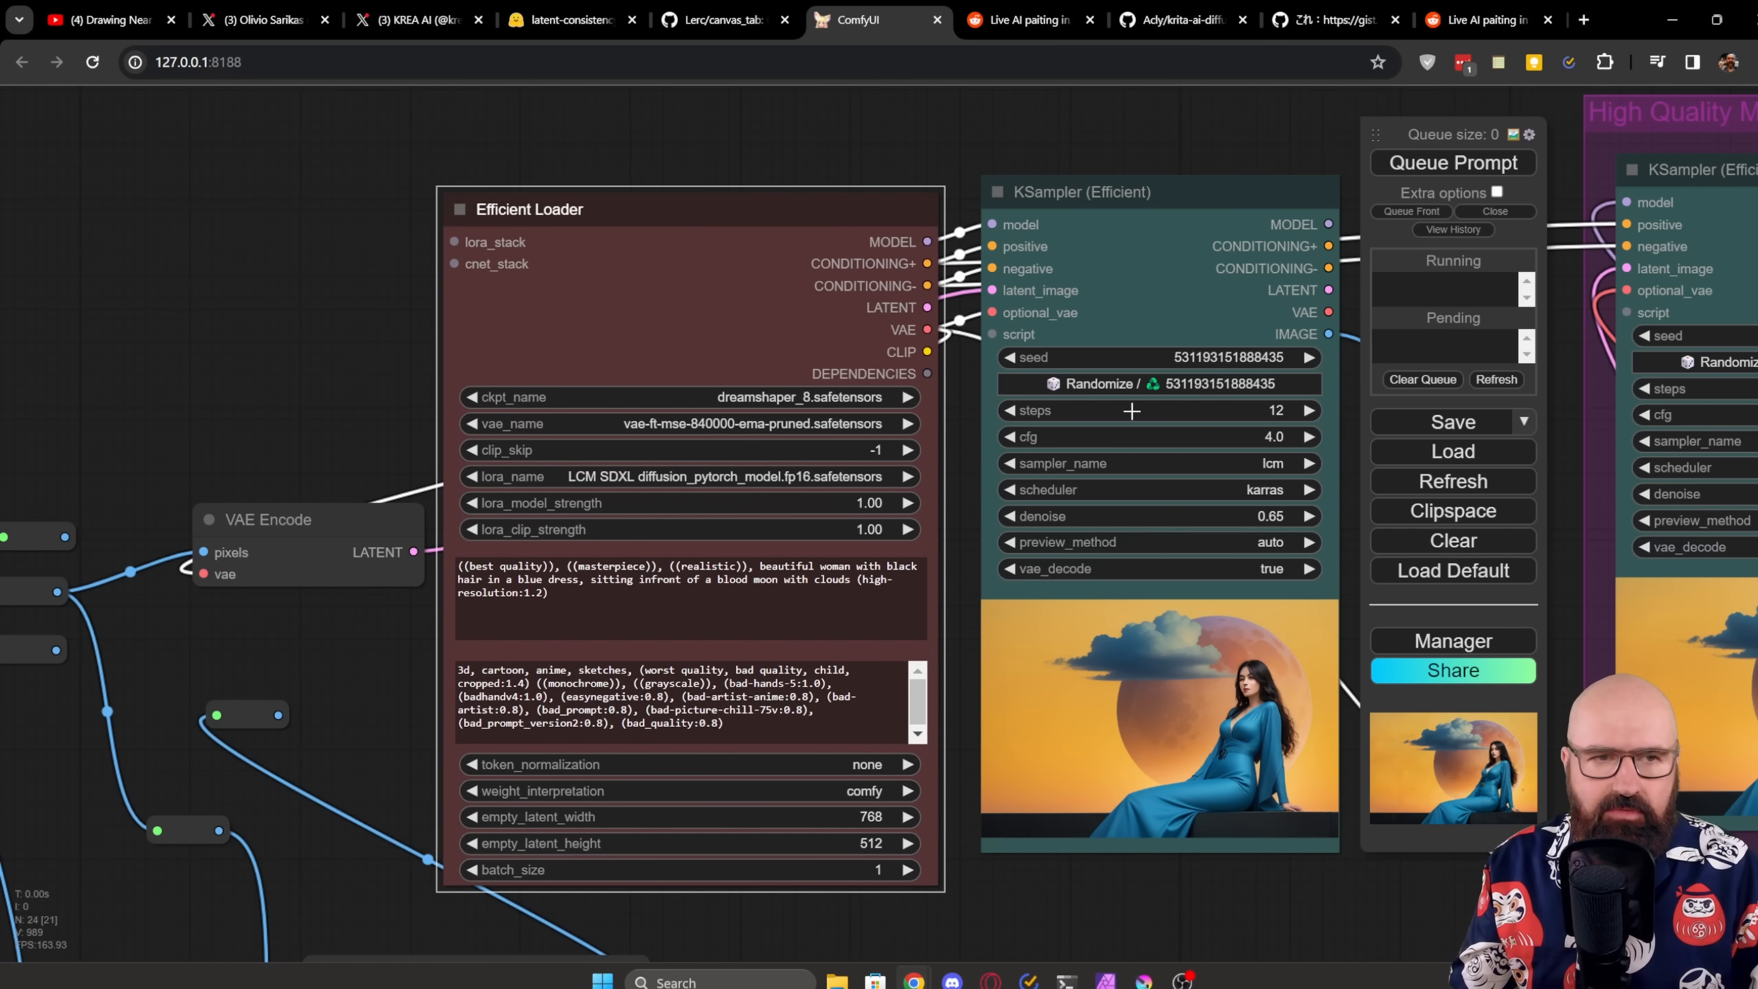
scroll(1165, 117, down, 2)
drag(1165, 118, 148, 162)
scroll(476, 278, down, 3)
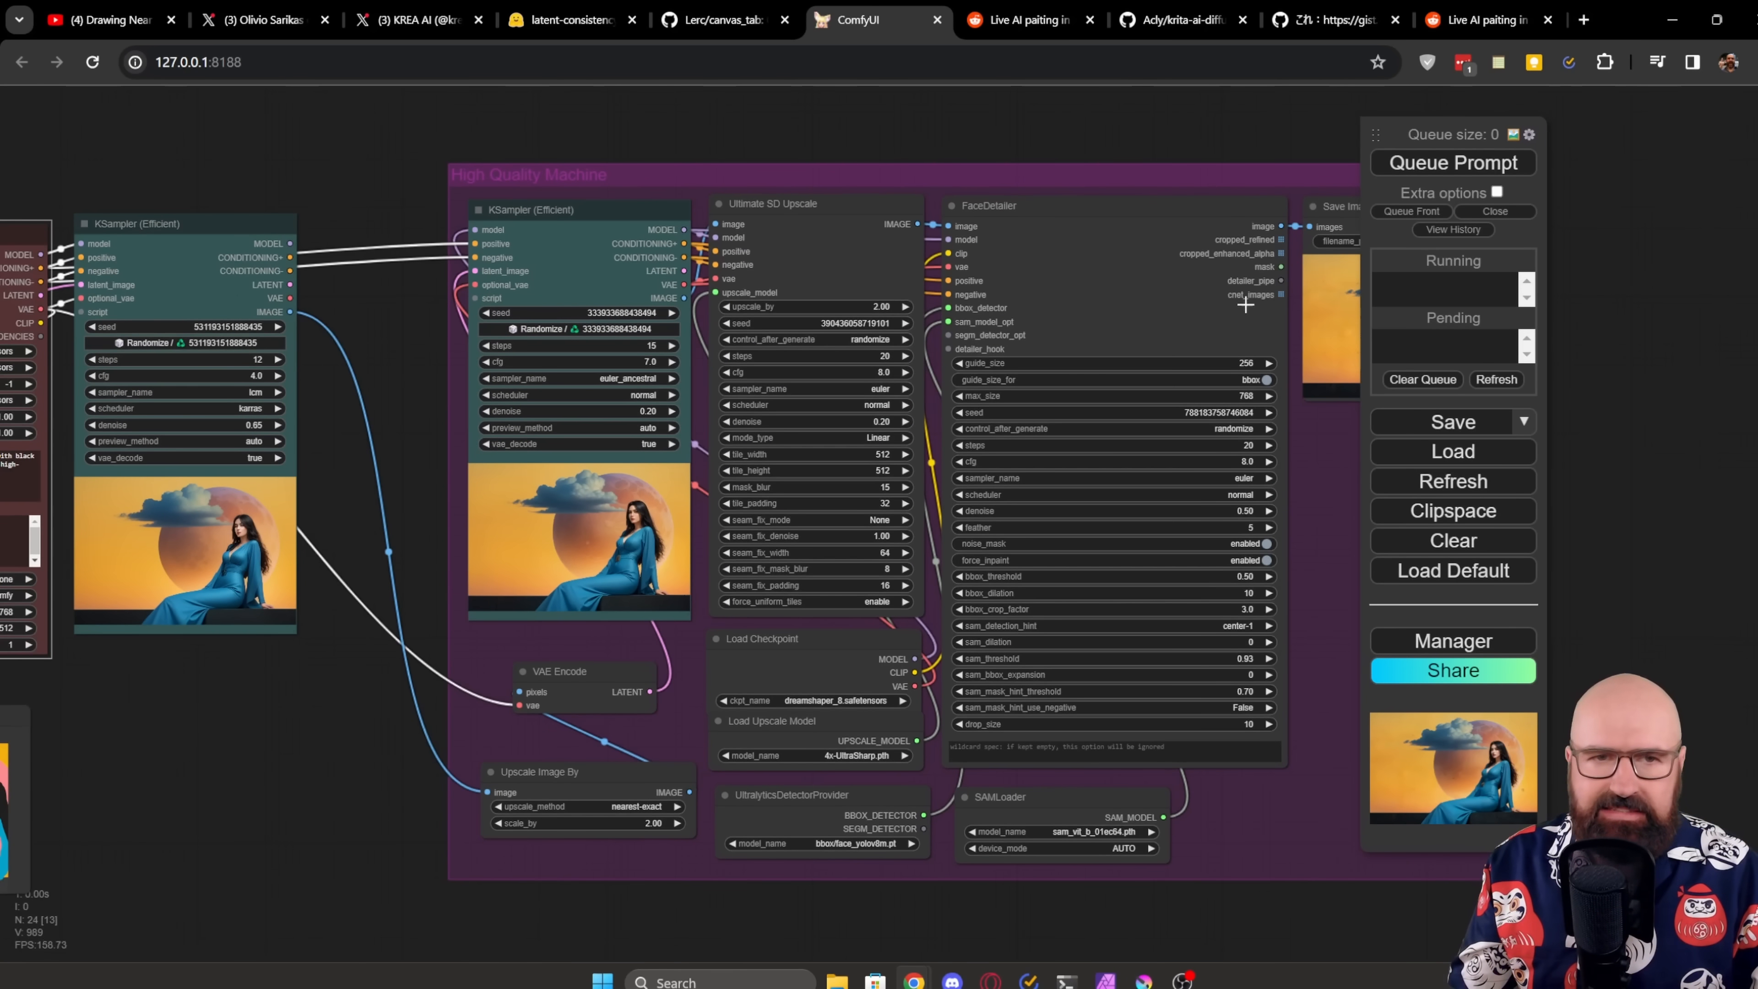
drag(1375, 134, 1598, 125)
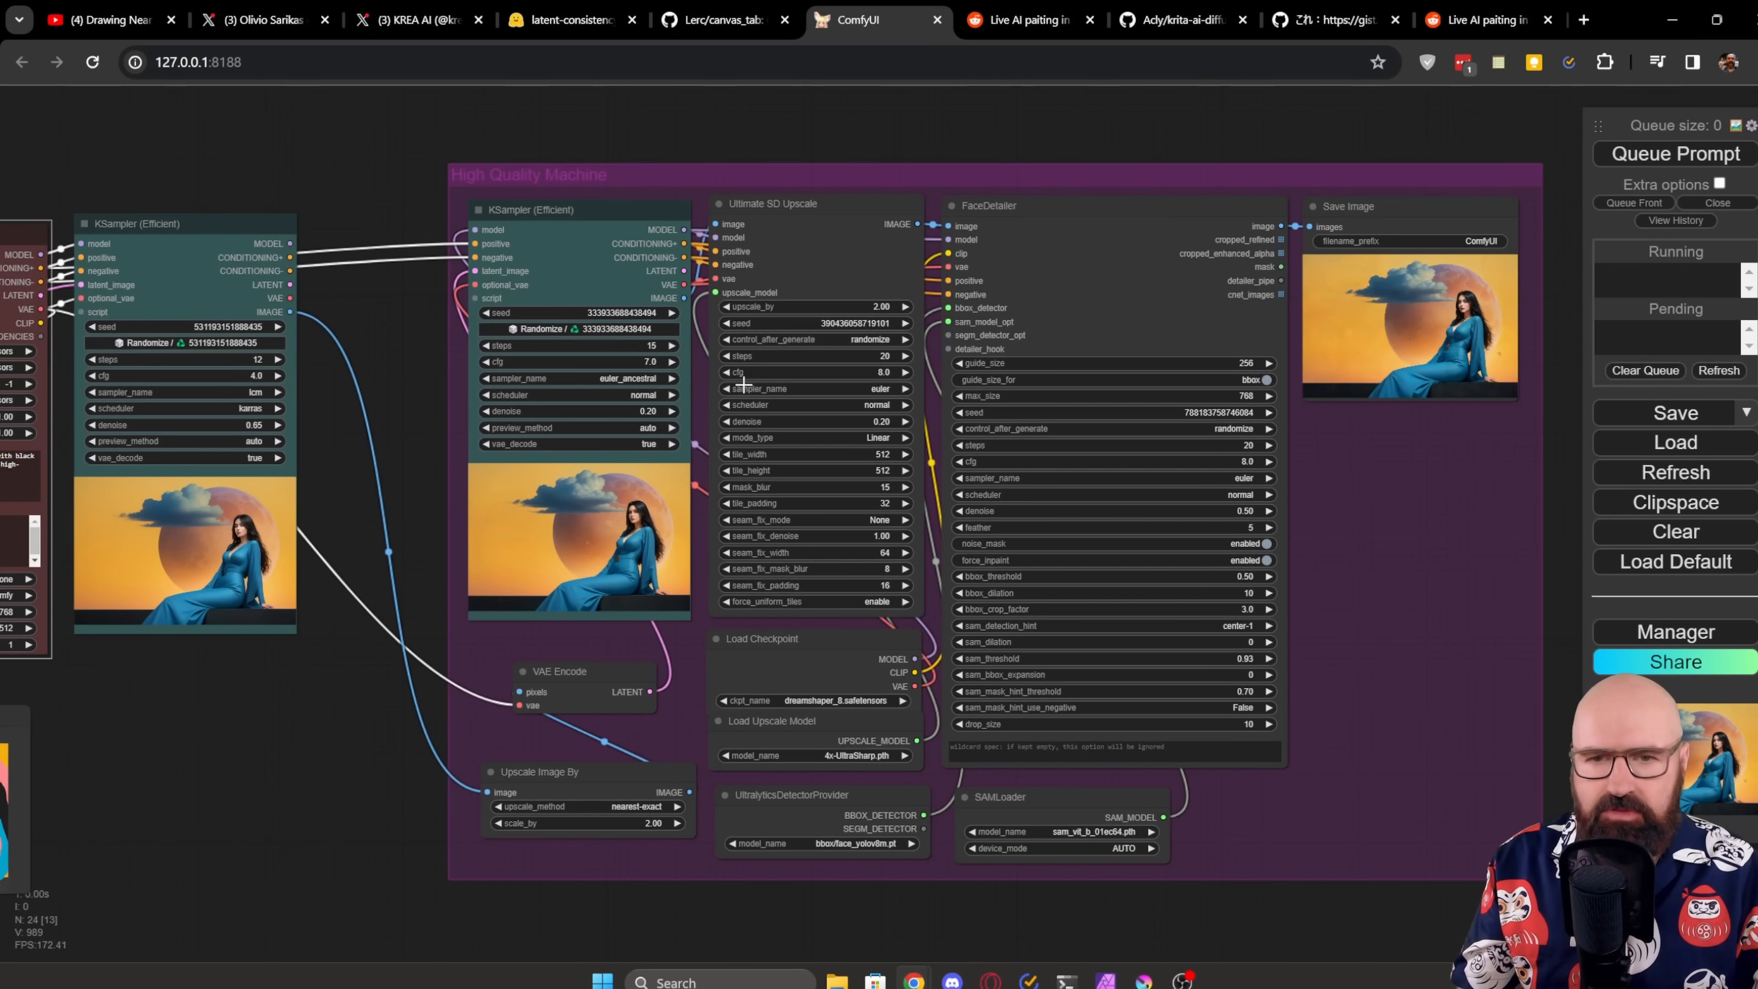
Step: Examine the KSampler, Ultimate SD Upscale and FaceDetailer nodes of the High Quality Machine group and the saved image's details
scroll(396, 408, up, 6)
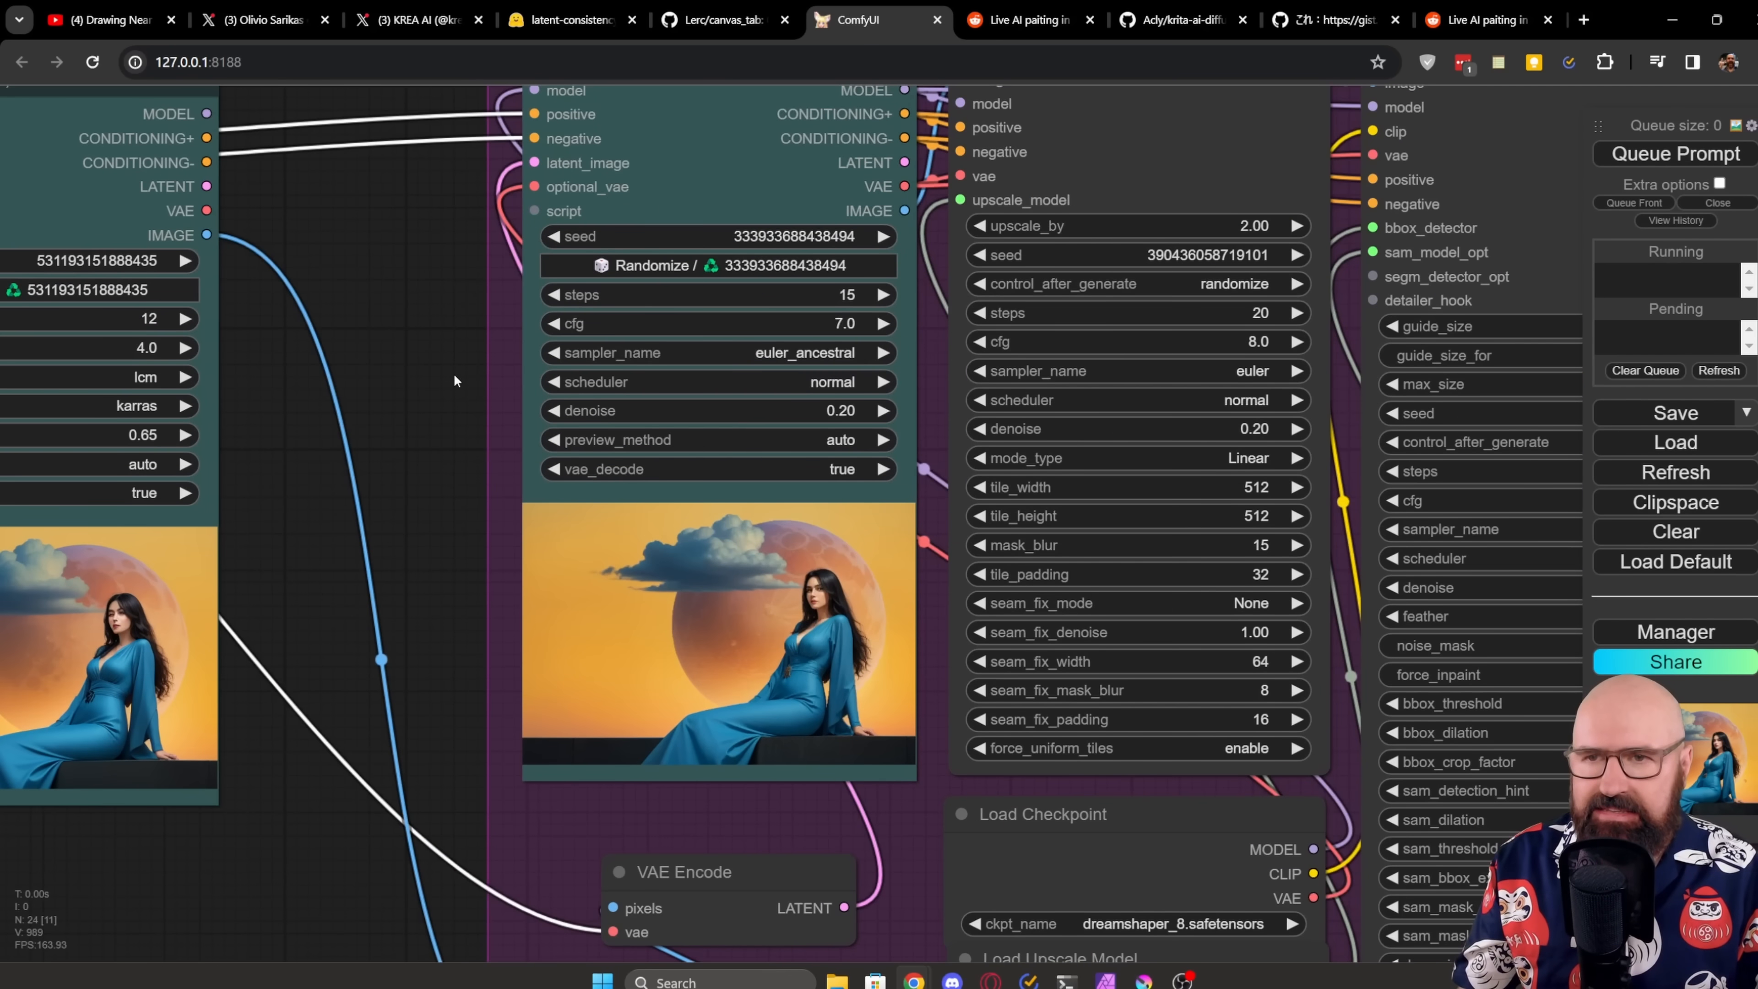
drag(455, 383, 437, 495)
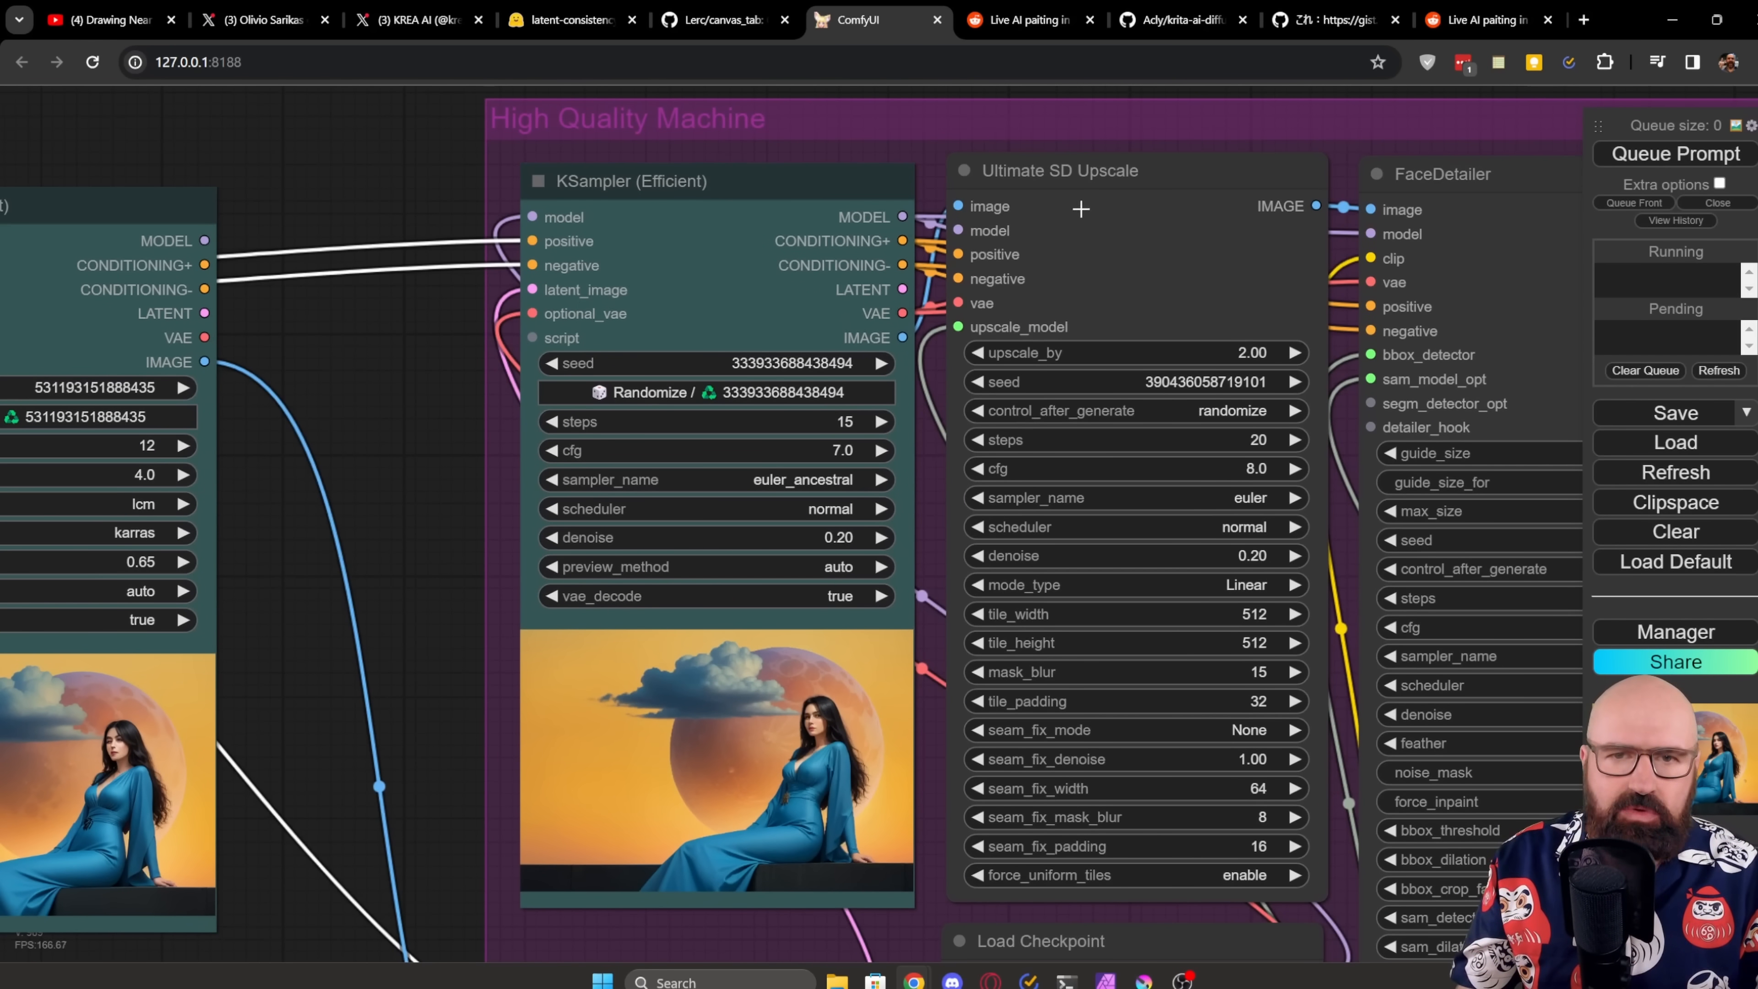
drag(422, 443, 149, 426)
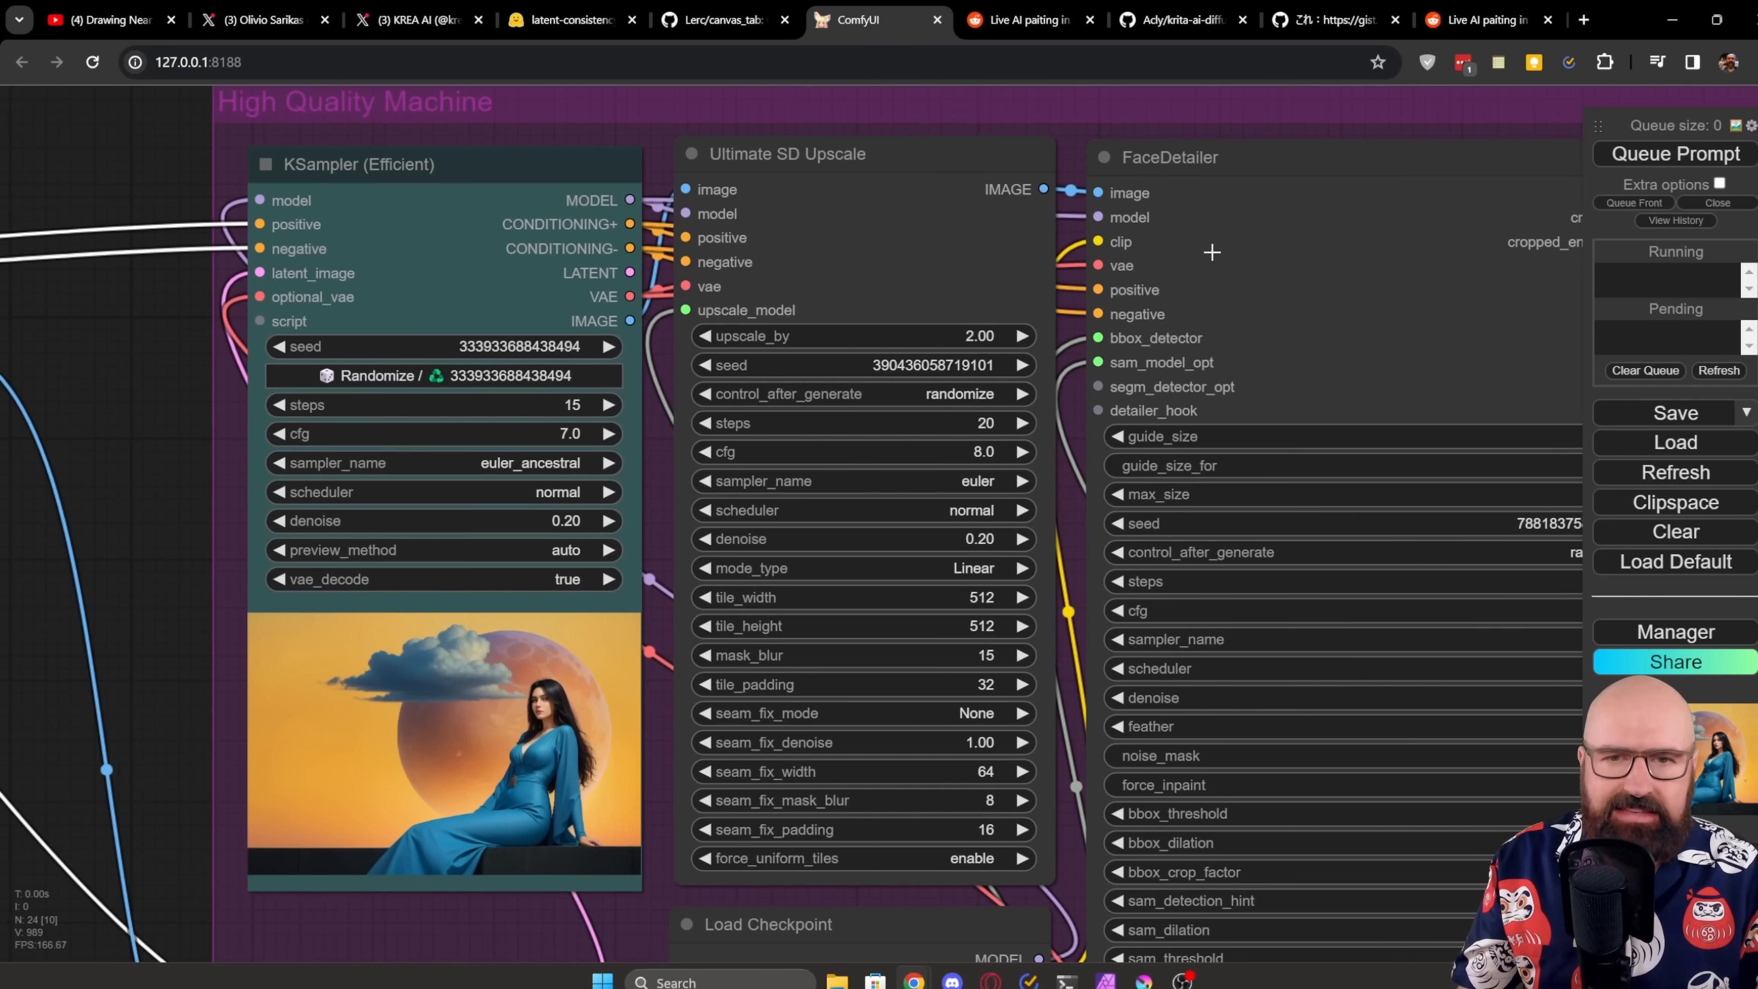
scroll(1235, 221, down, 5)
drag(1475, 424, 858, 454)
scroll(969, 325, up, 15)
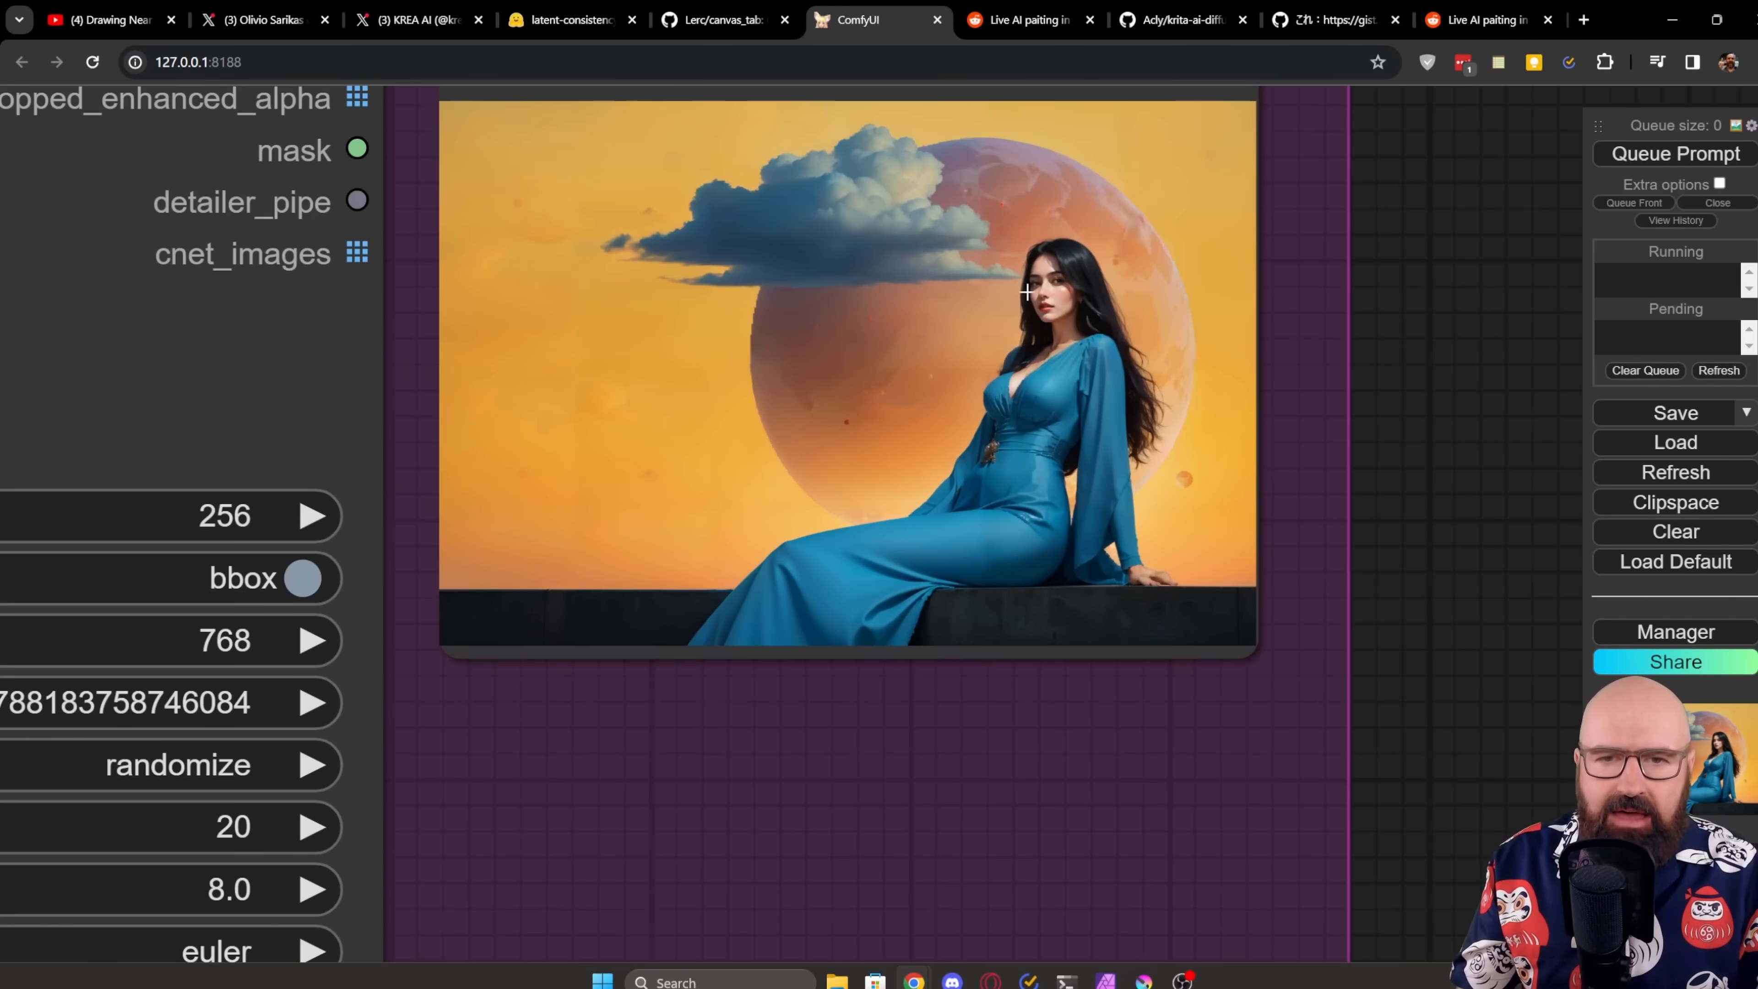
drag(1032, 290, 1056, 388)
scroll(1056, 387, up, 5)
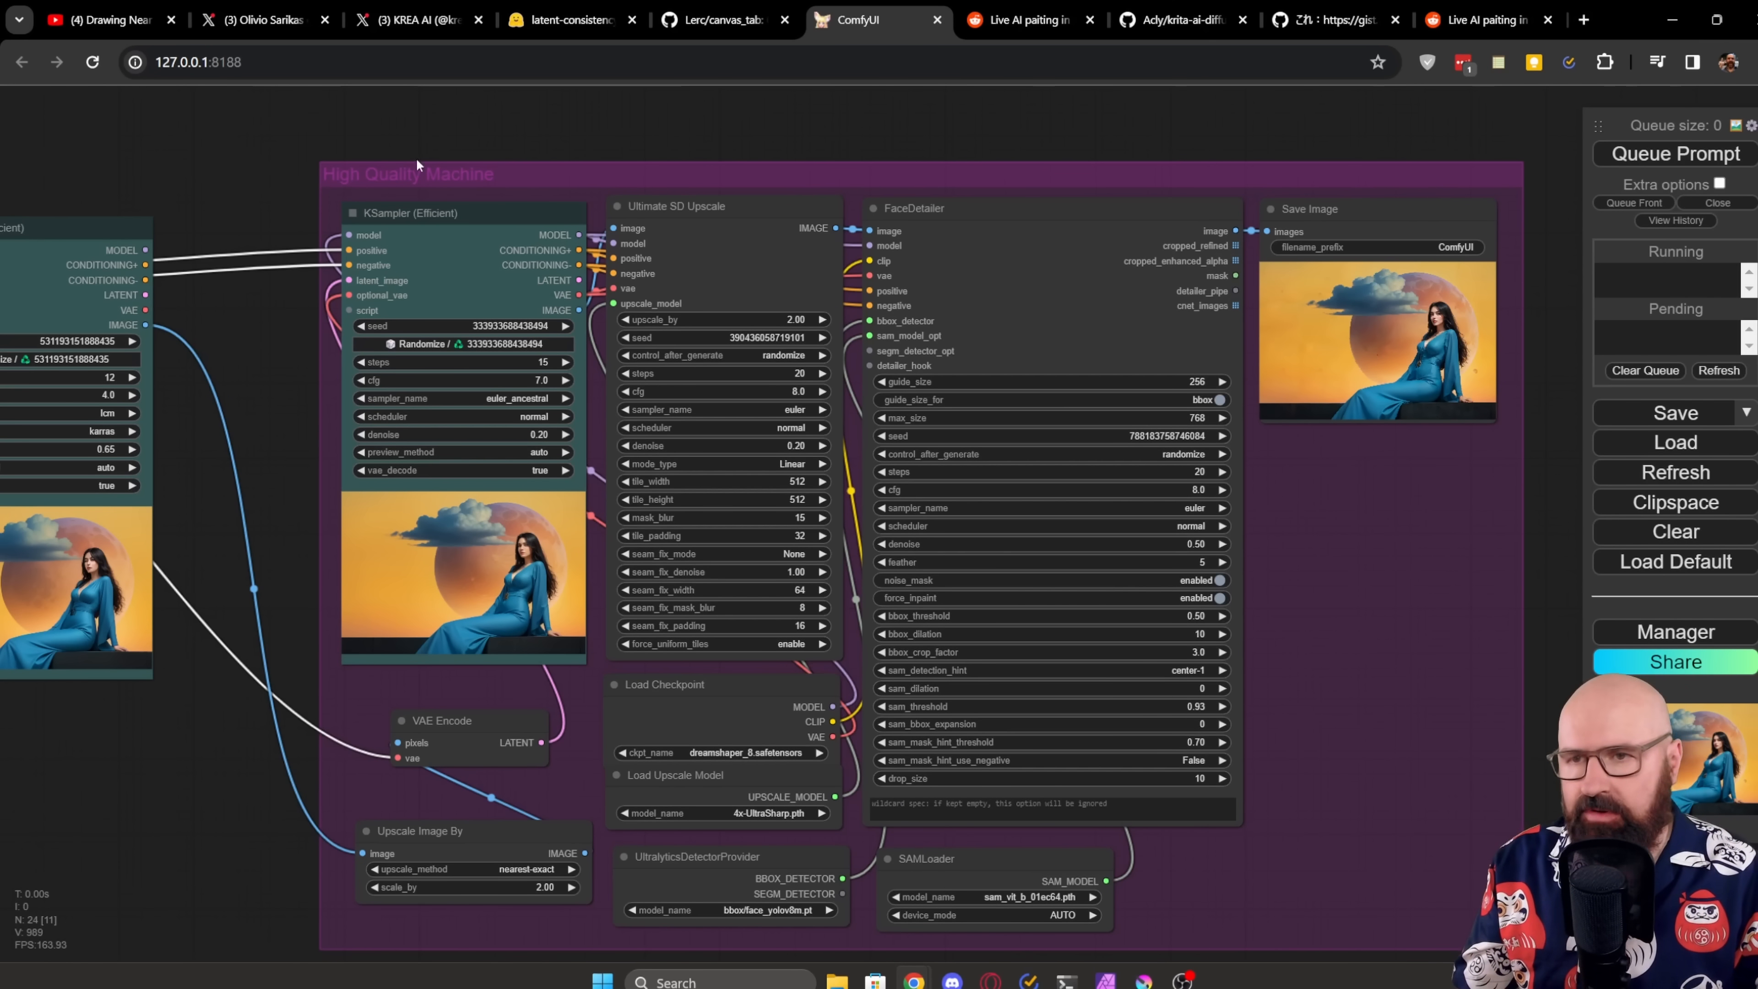
Step: Bypass all nodes in the High Quality Machine group
right_click(469, 173)
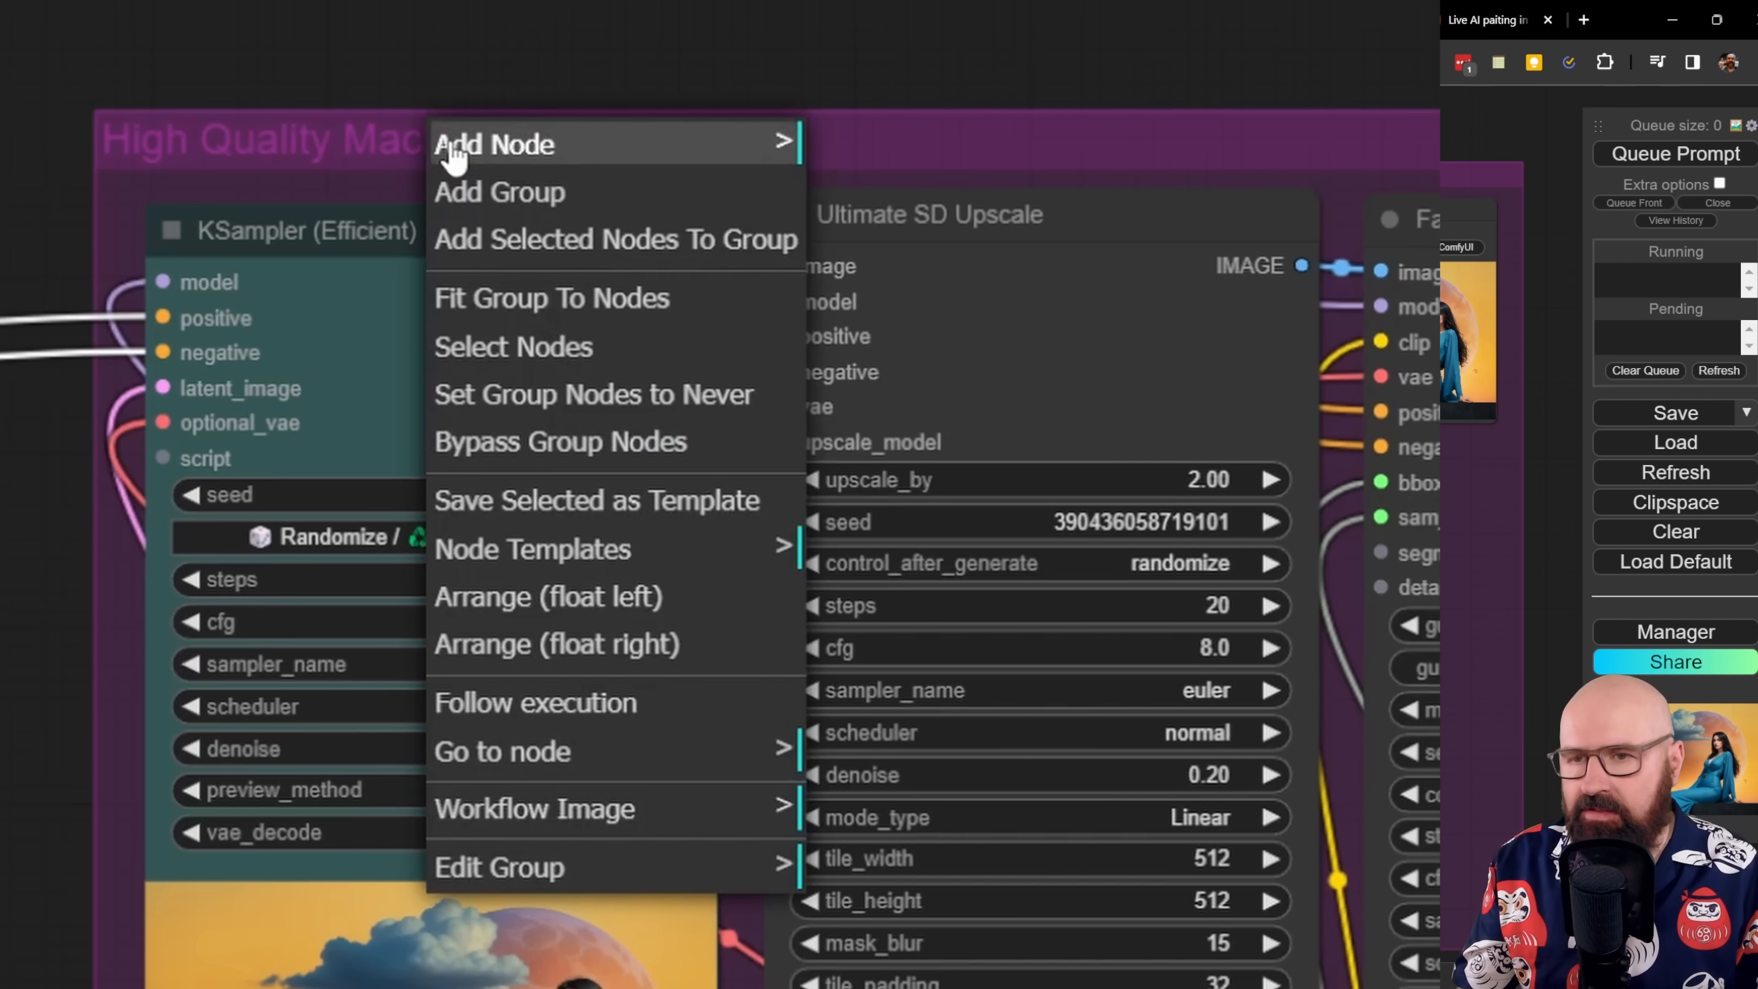
click(606, 447)
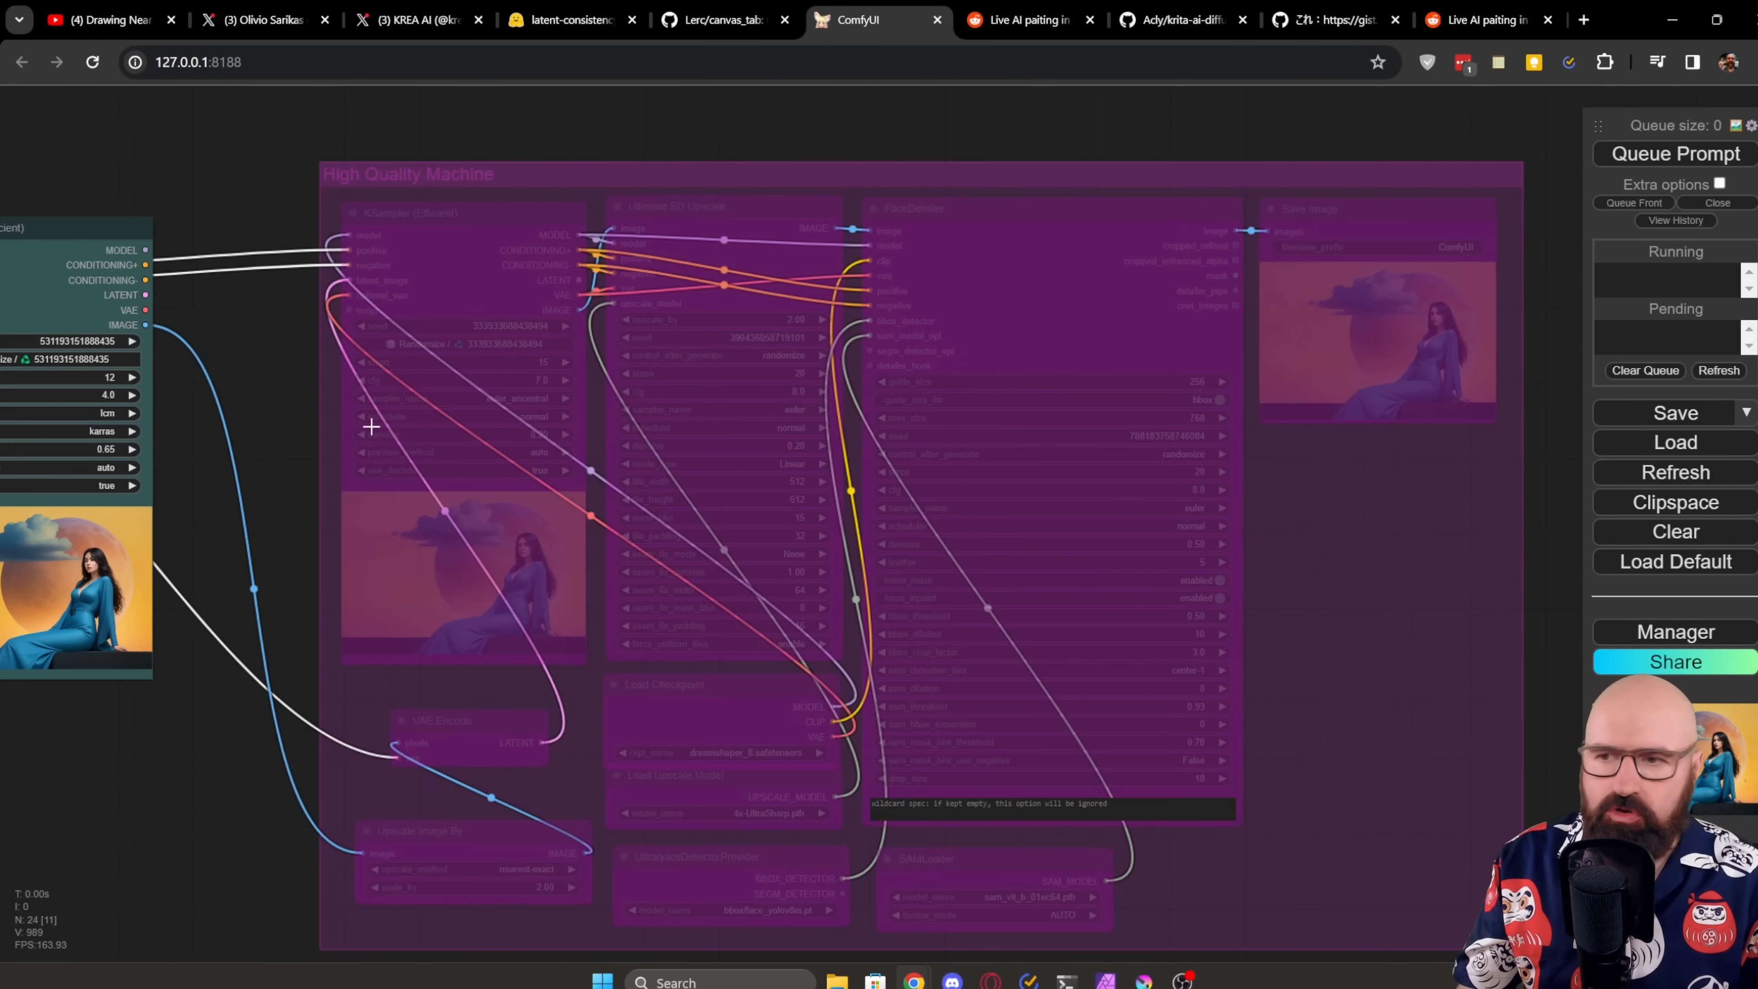
Step: Display the extra options for queueing prompts
drag(193, 473, 1214, 428)
scroll(482, 308, up, 4)
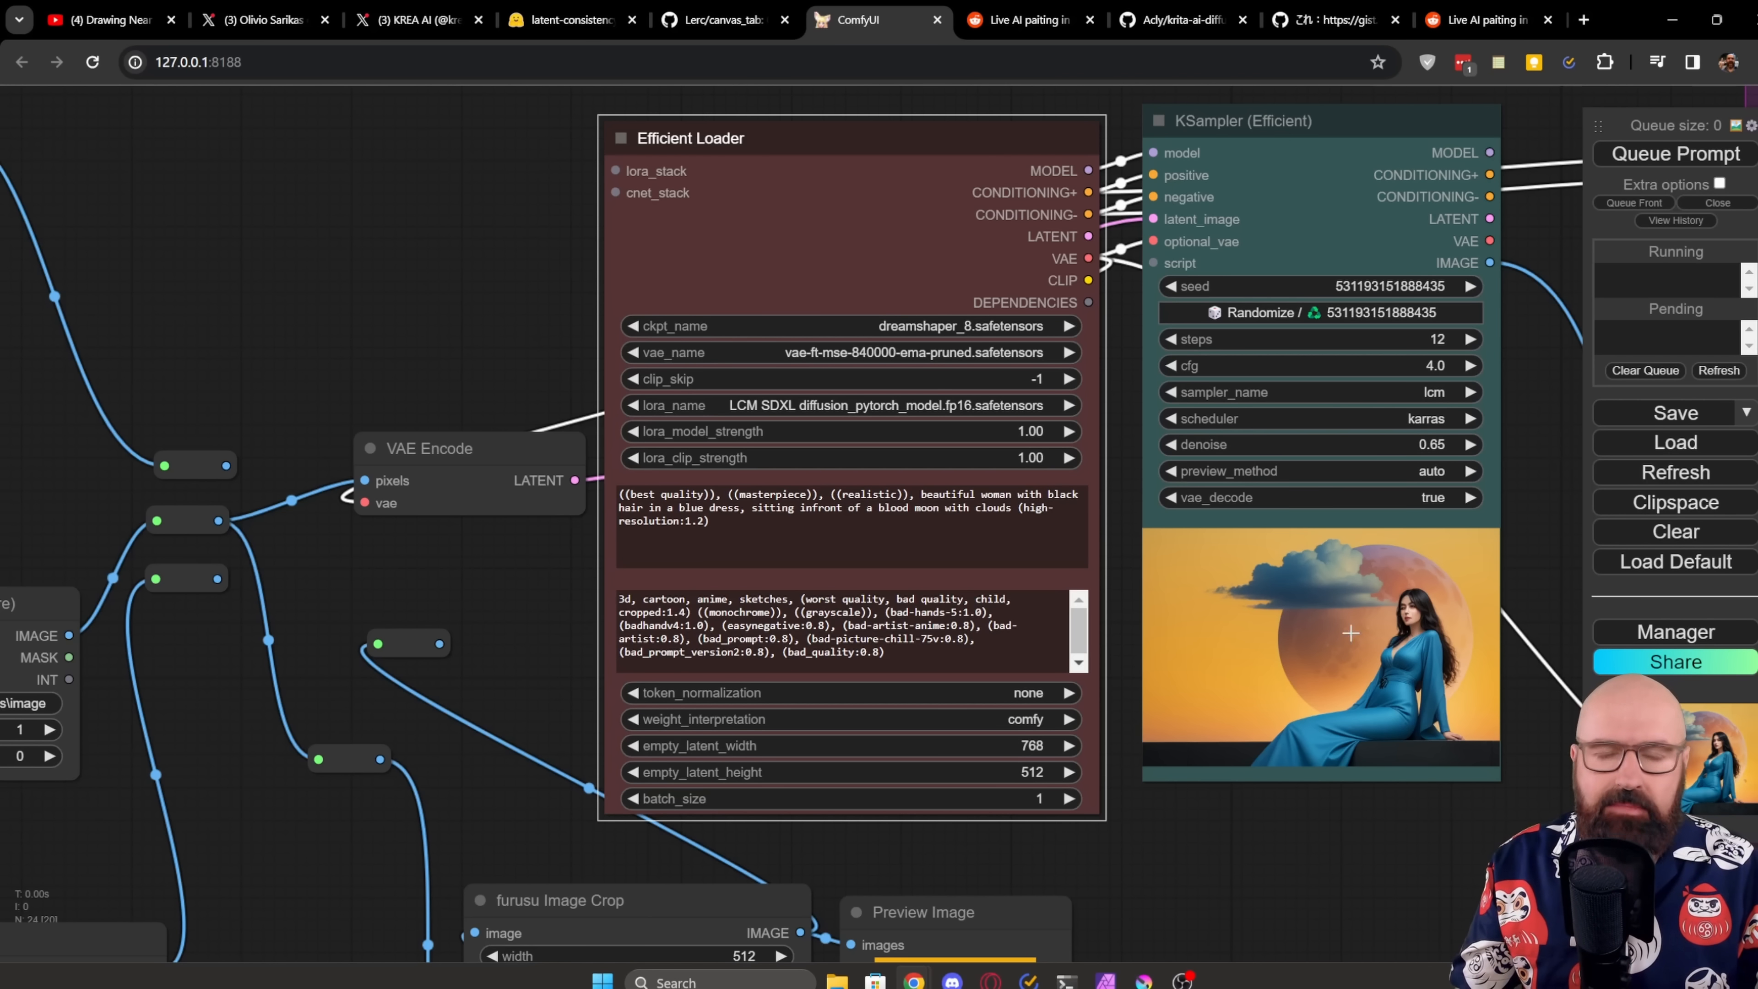
drag(1522, 504, 1354, 540)
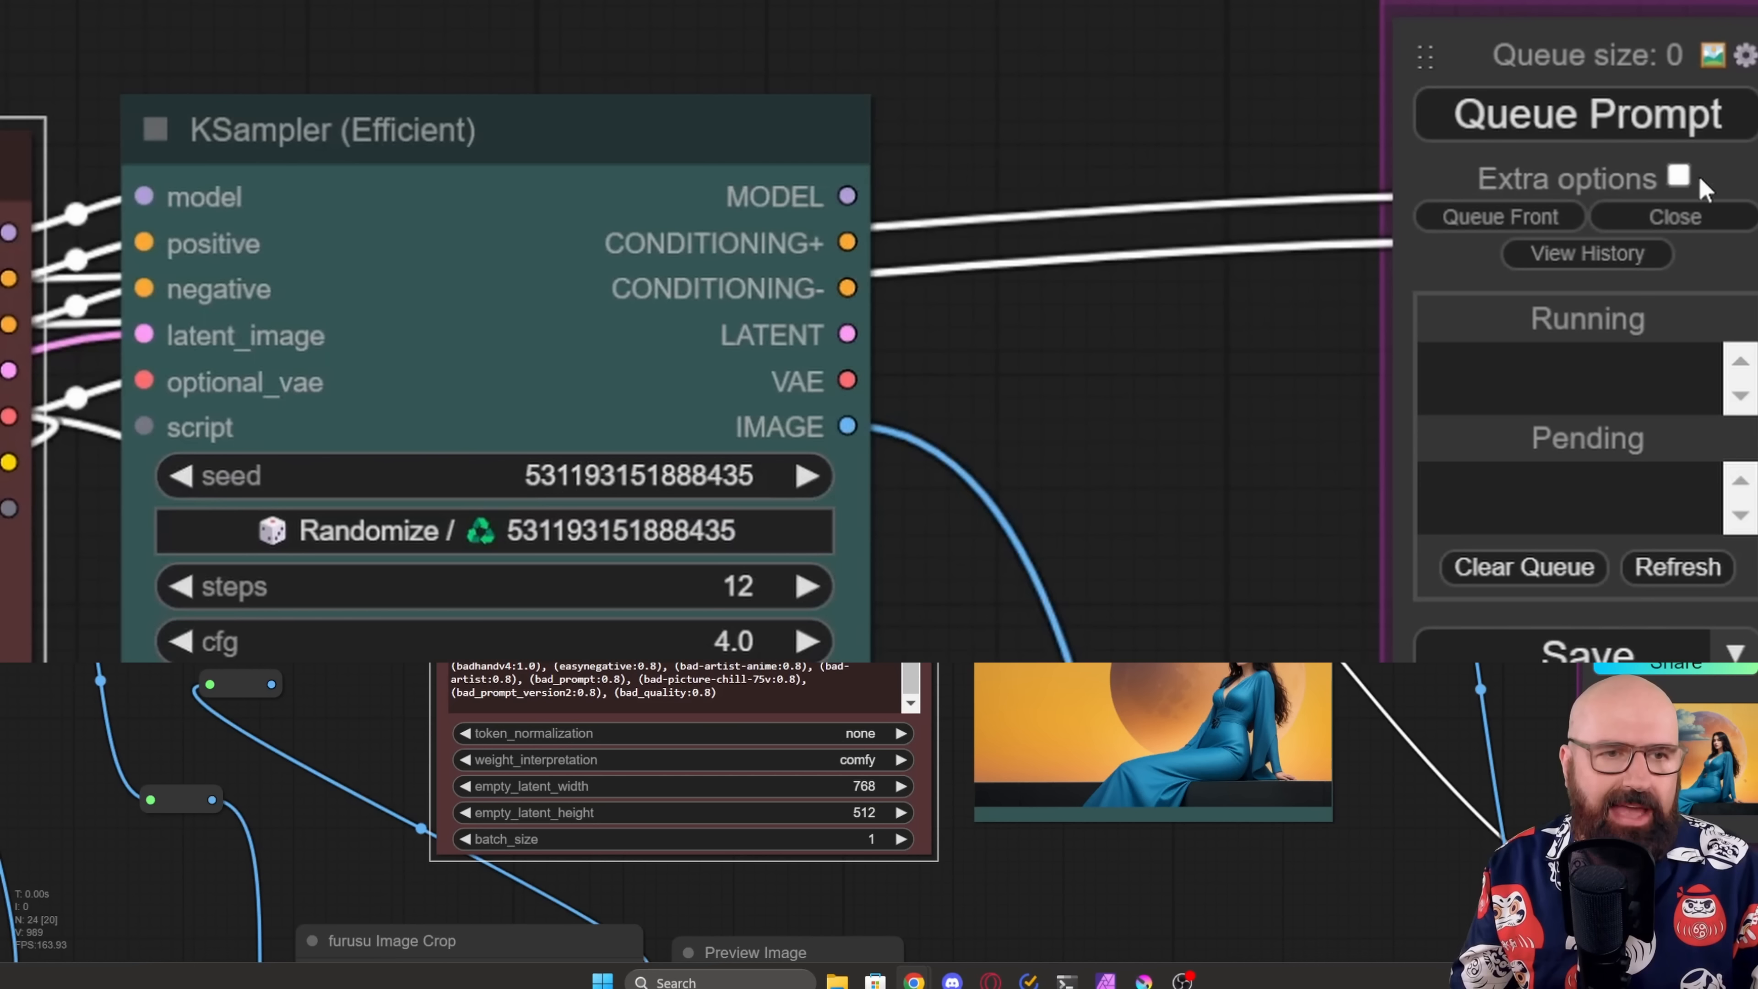
click(1719, 184)
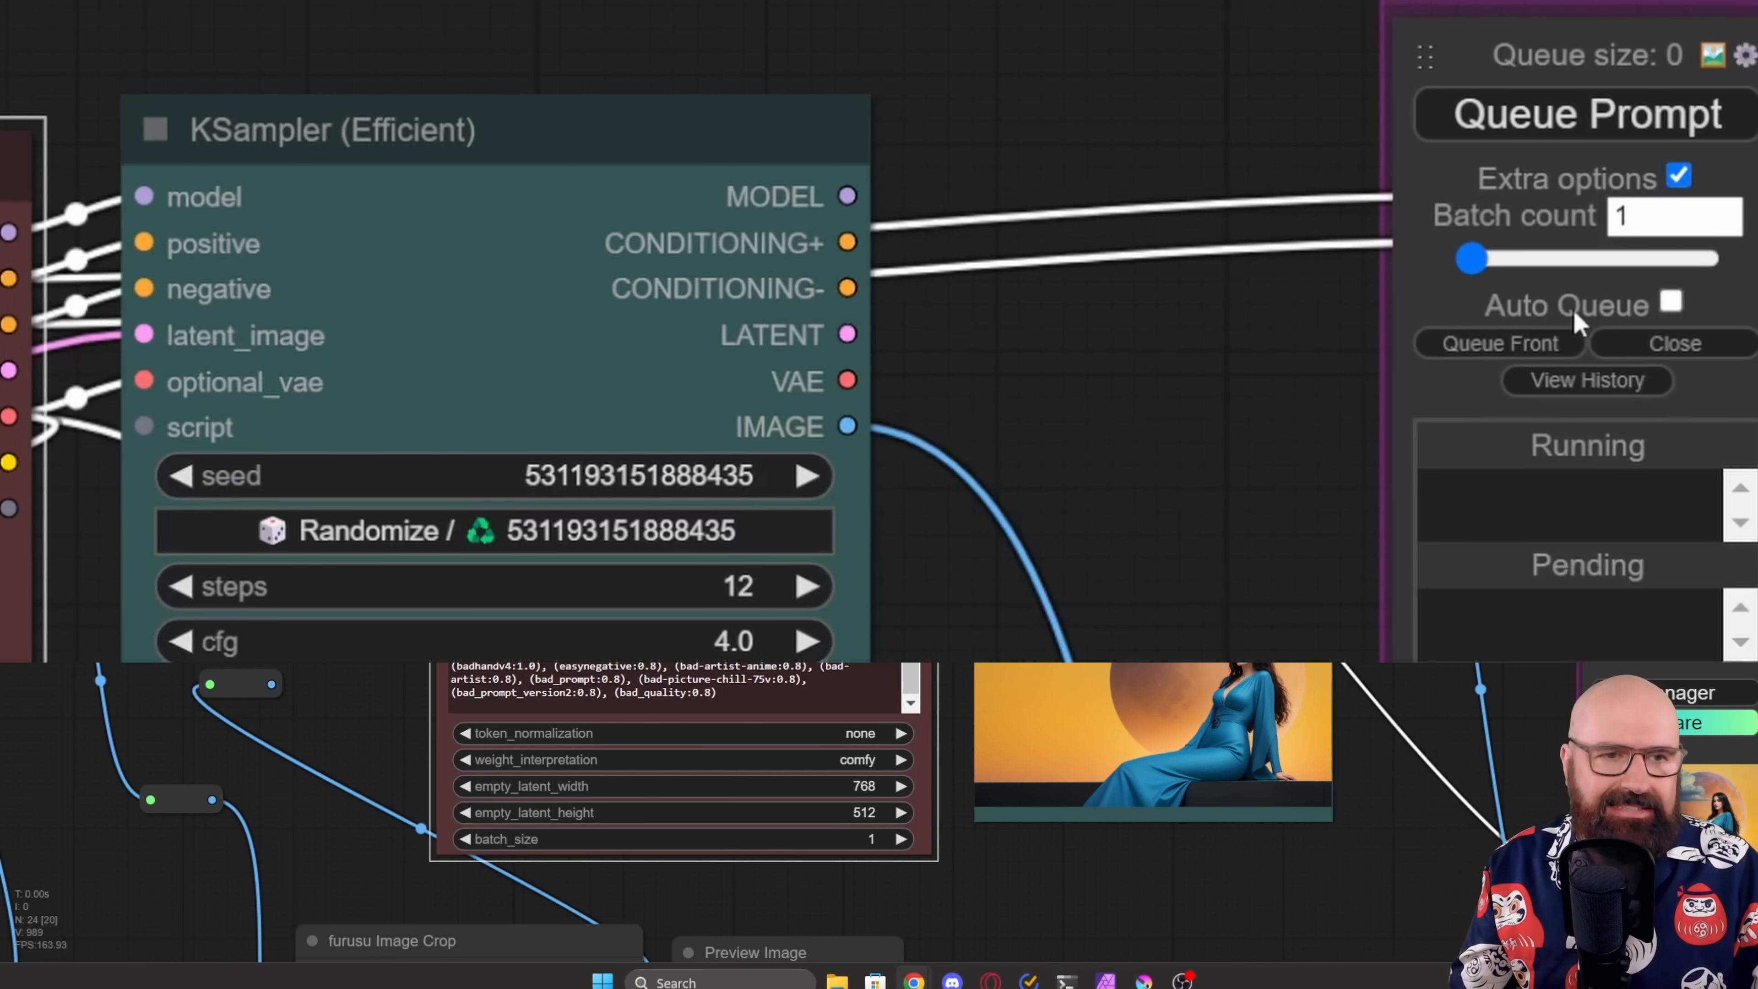
click(1671, 302)
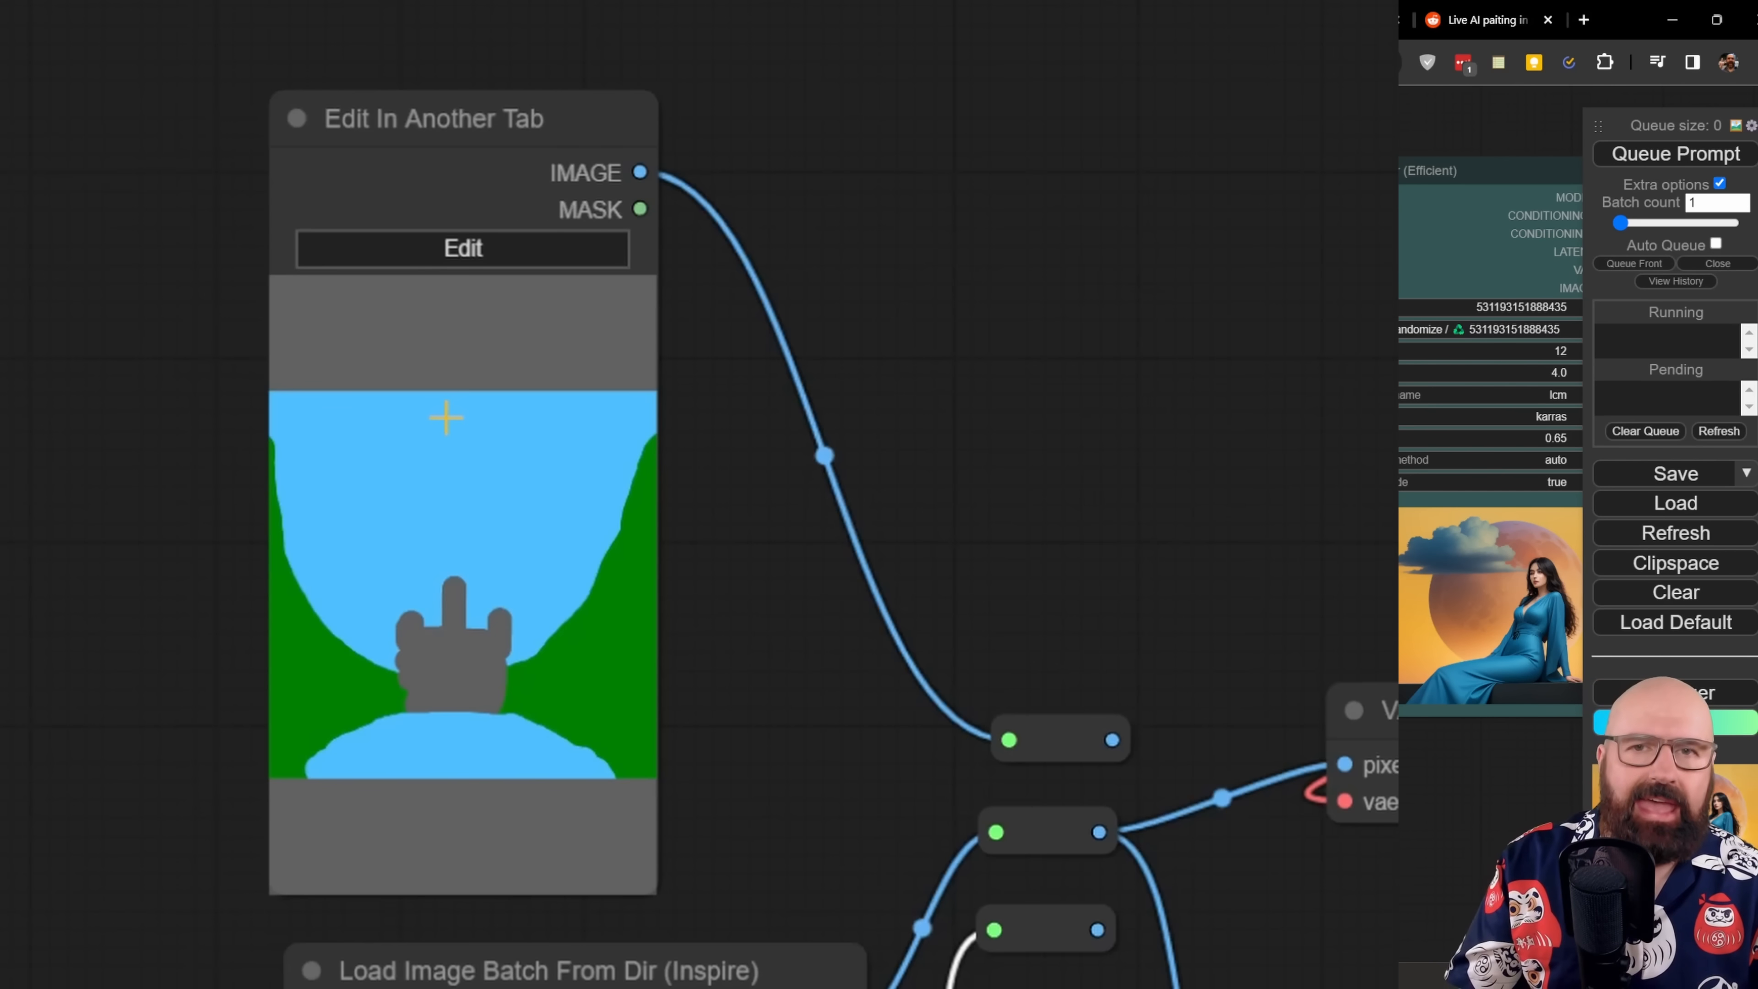
Step: Open the canvas editor from the Edit In Another Tab node and set the brush size to 48
drag(405, 112, 482, 98)
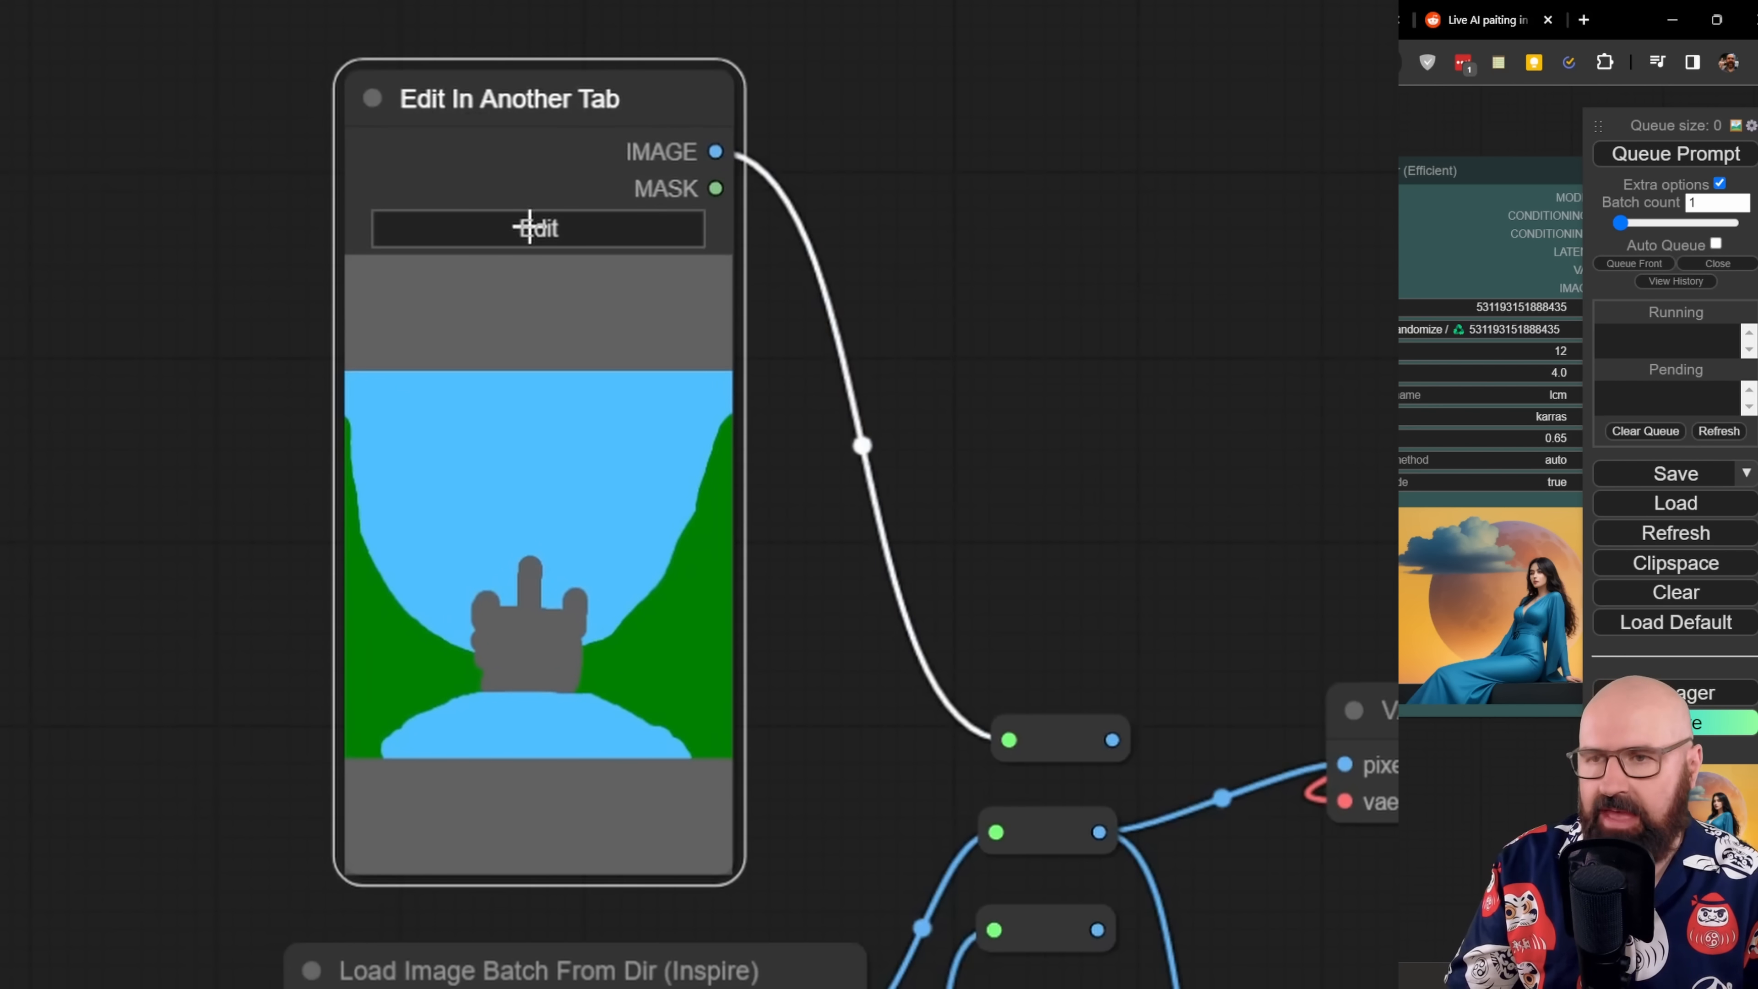
click(561, 227)
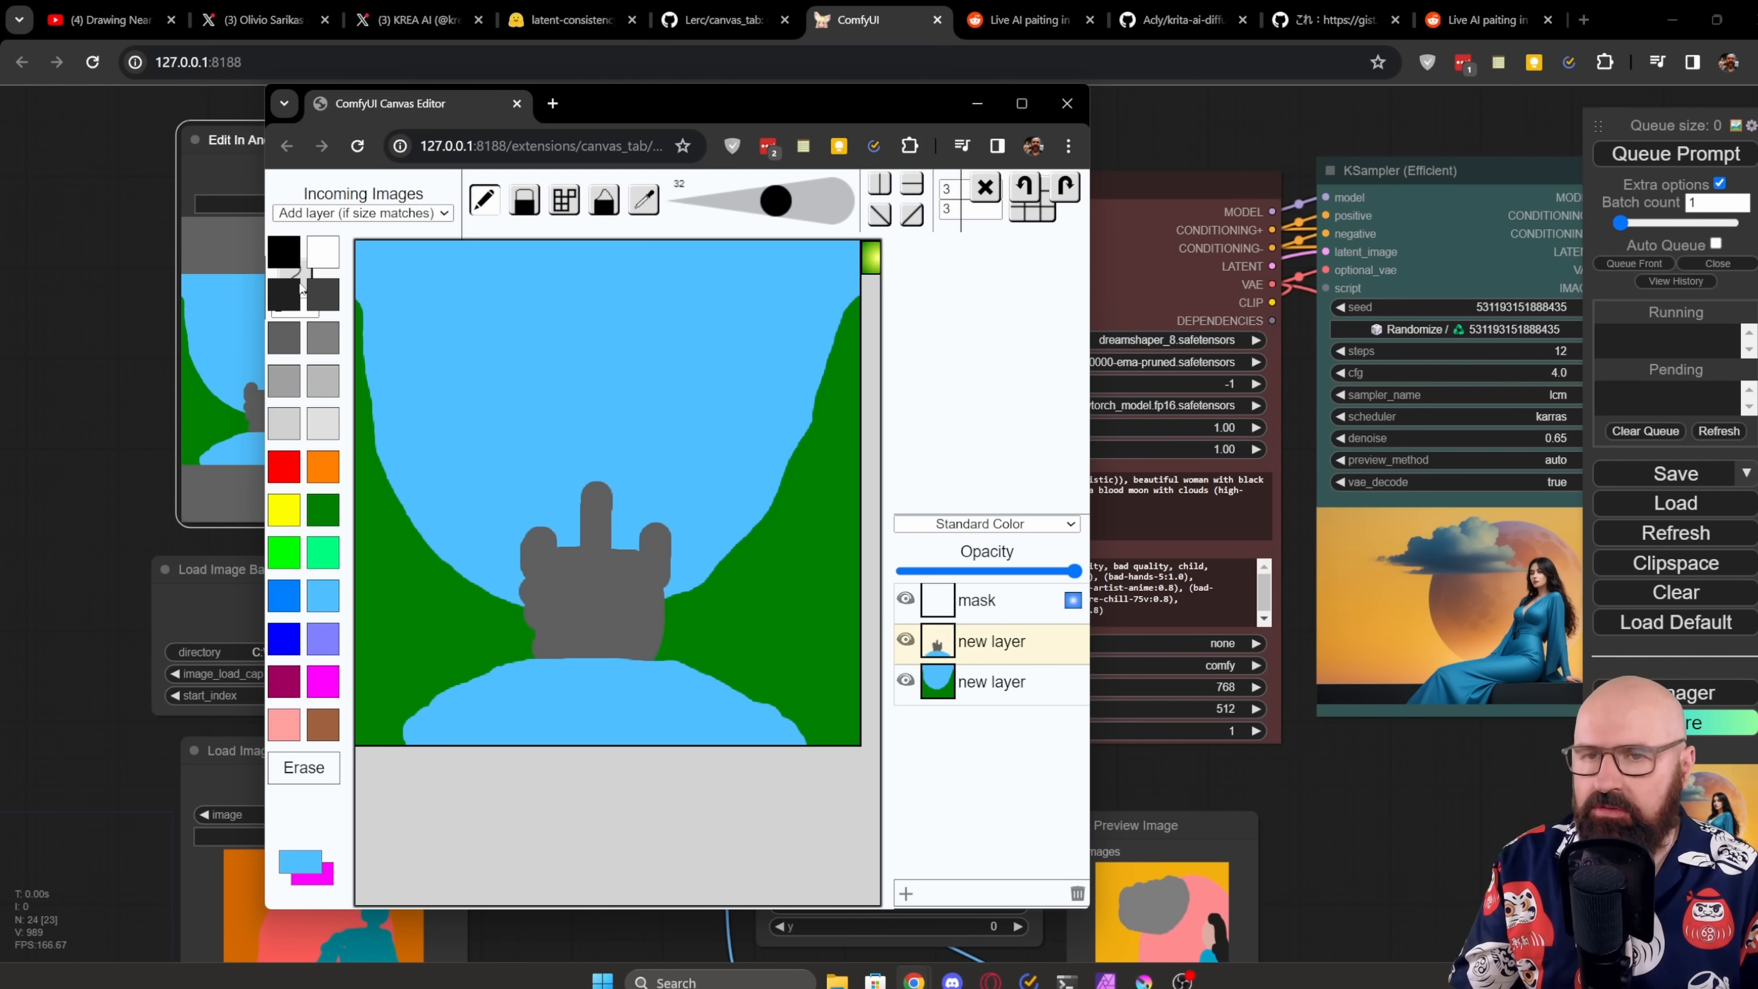
mouse_move(777, 202)
mouse_down()
mouse_move(734, 204)
mouse_move(836, 216)
mouse_up()
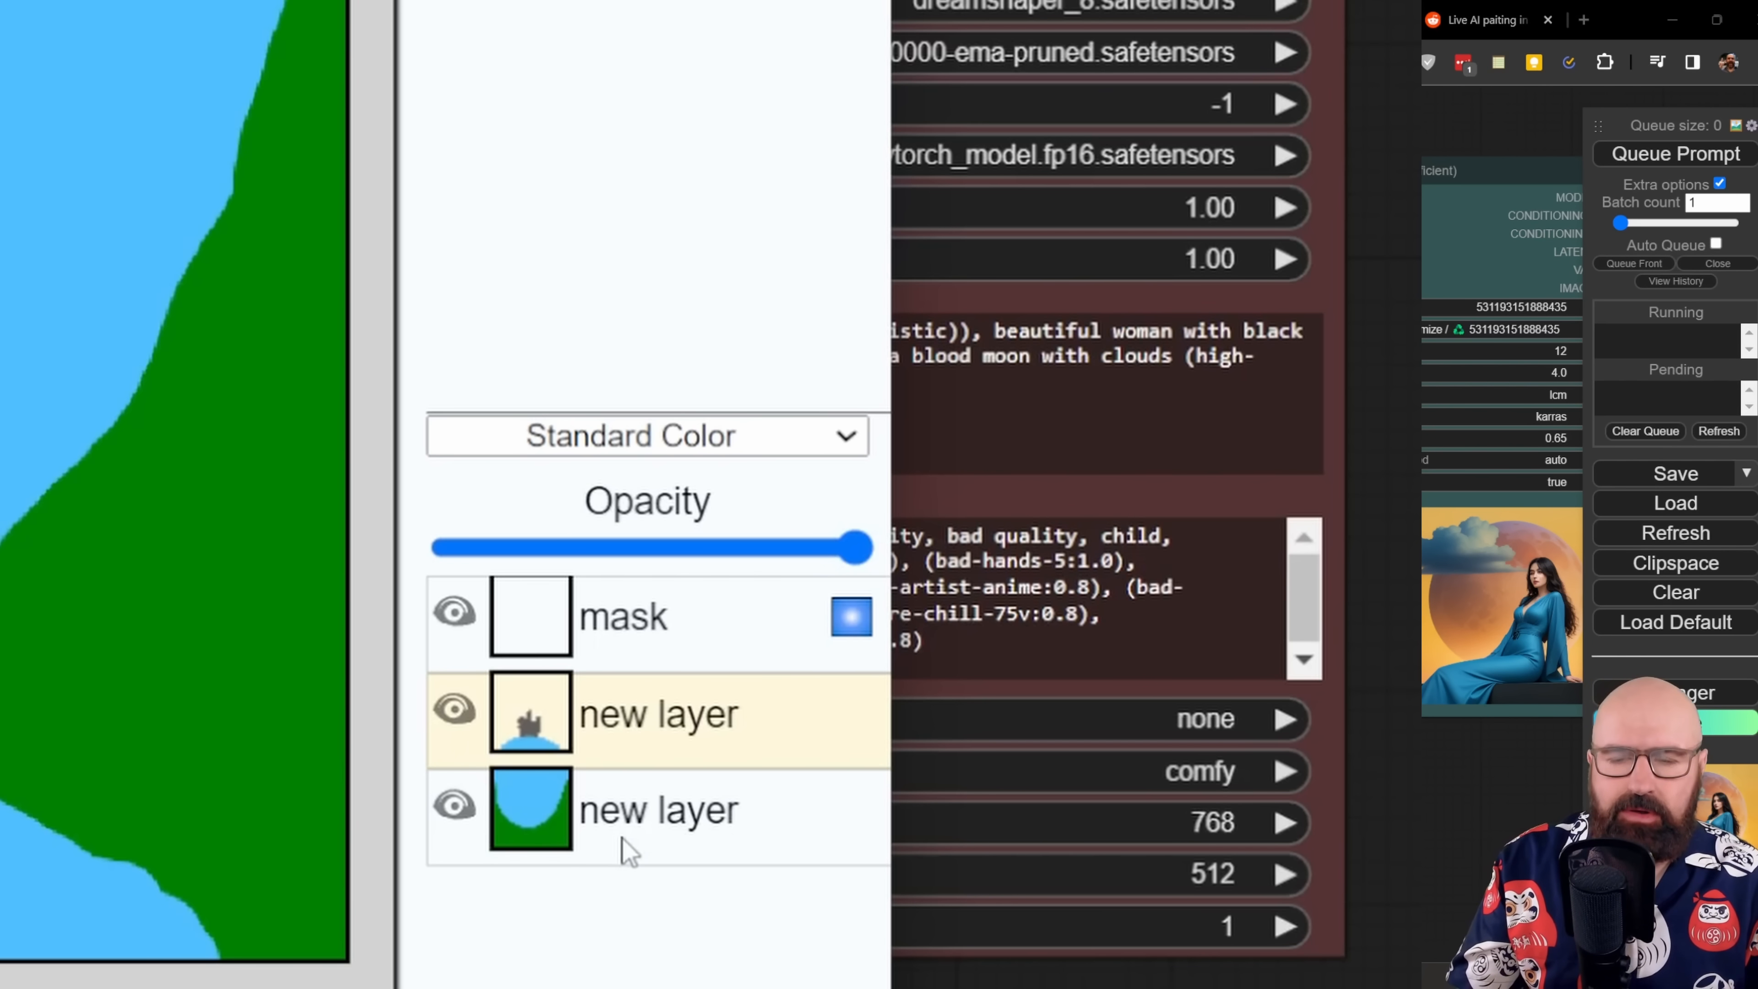
Step: Hide and show the castle layer repeatedly to check what it contains
click(455, 709)
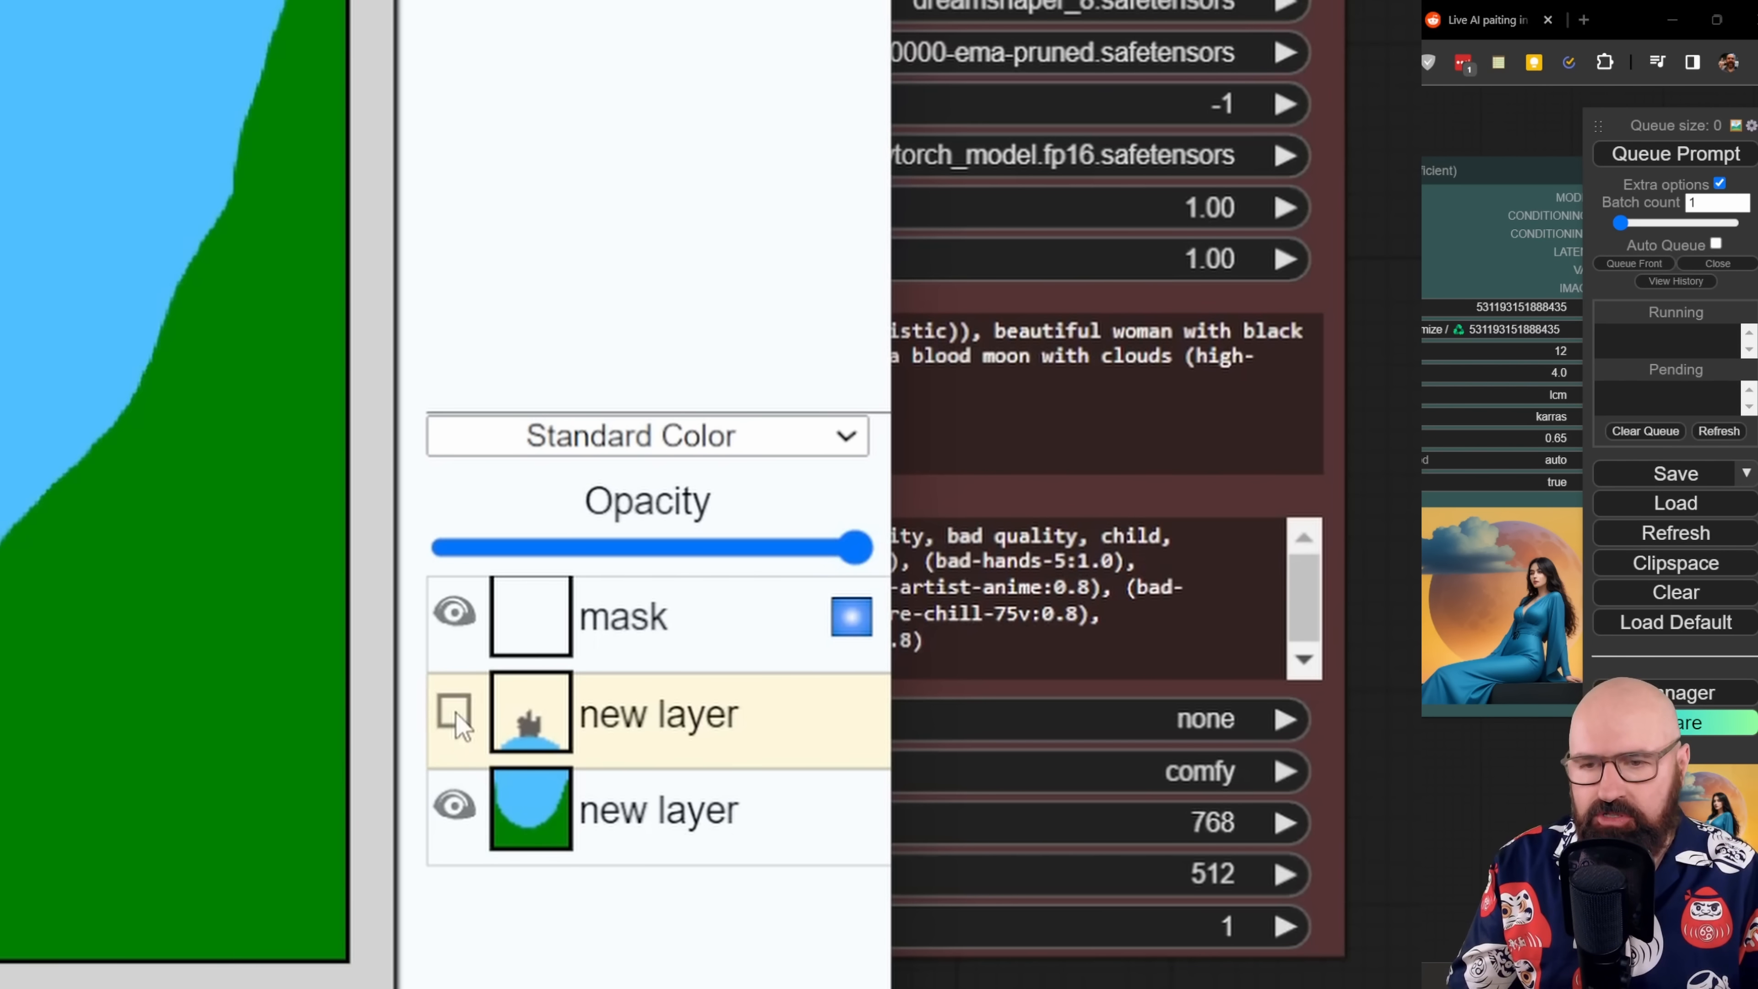
click(455, 710)
click(454, 709)
click(455, 709)
click(455, 709)
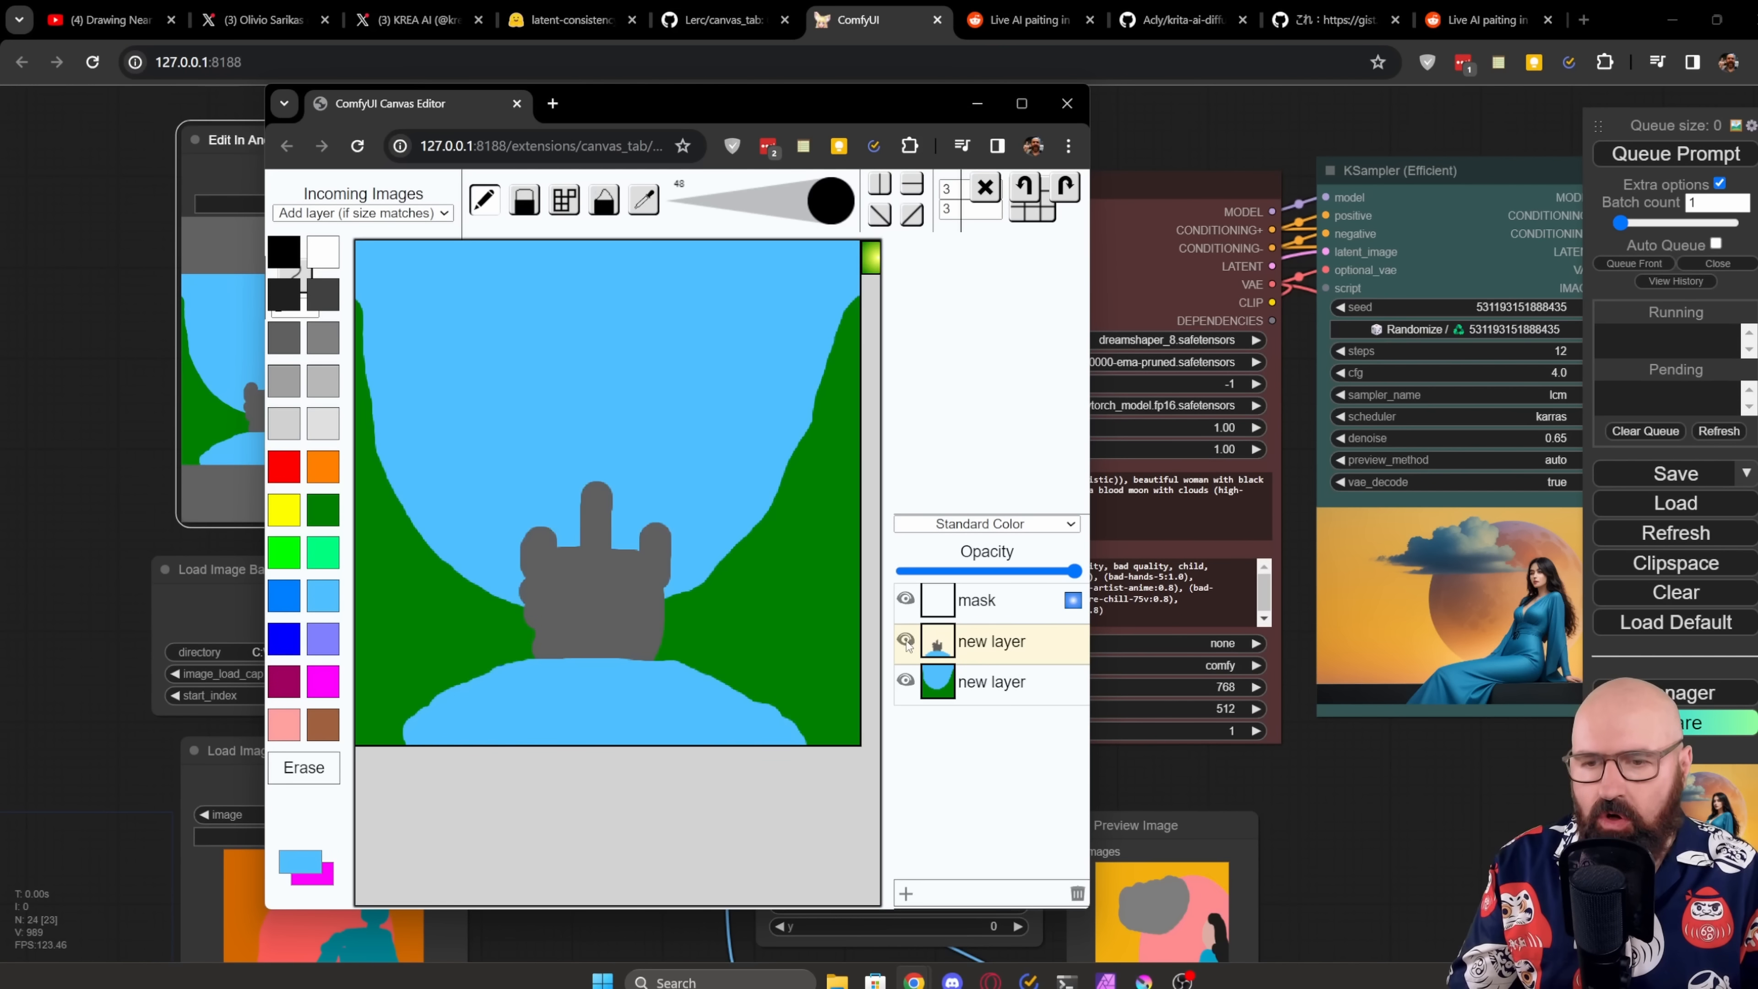
click(906, 641)
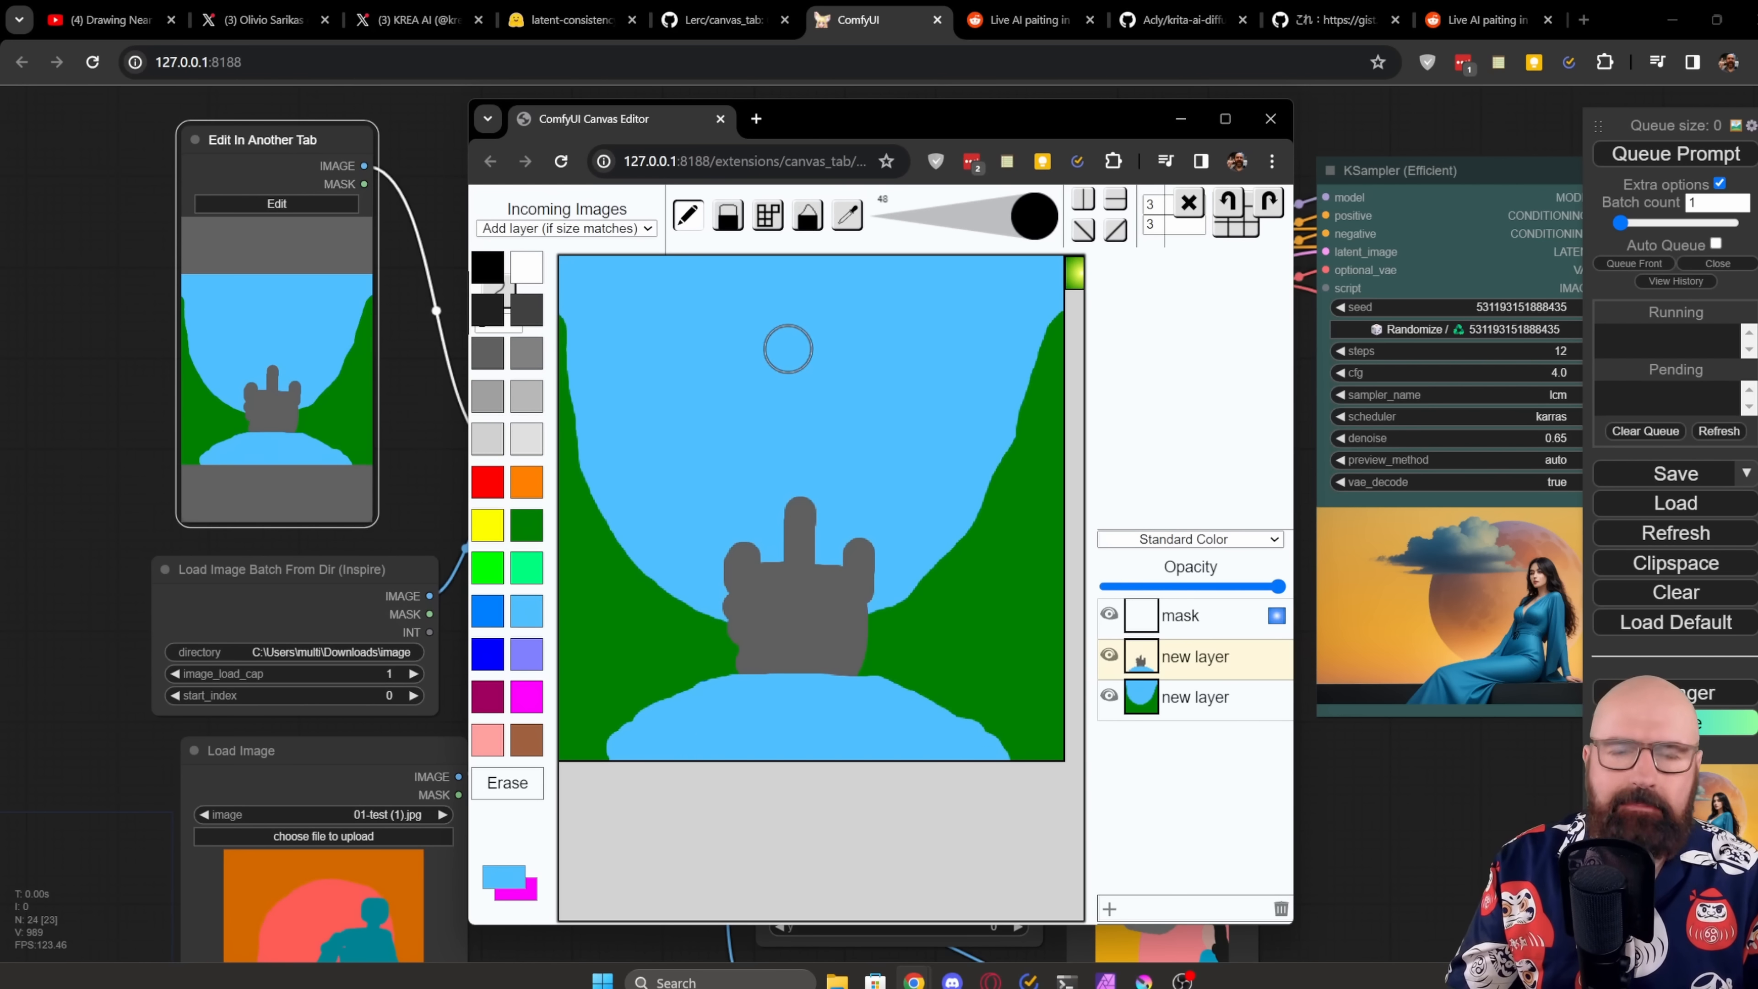
Step: Paint a light grey cloud in the sky and extend the castle's base sideways in its sampled dark grey
click(513, 447)
mouse_move(628, 369)
mouse_down()
mouse_move(814, 342)
mouse_move(698, 364)
mouse_up()
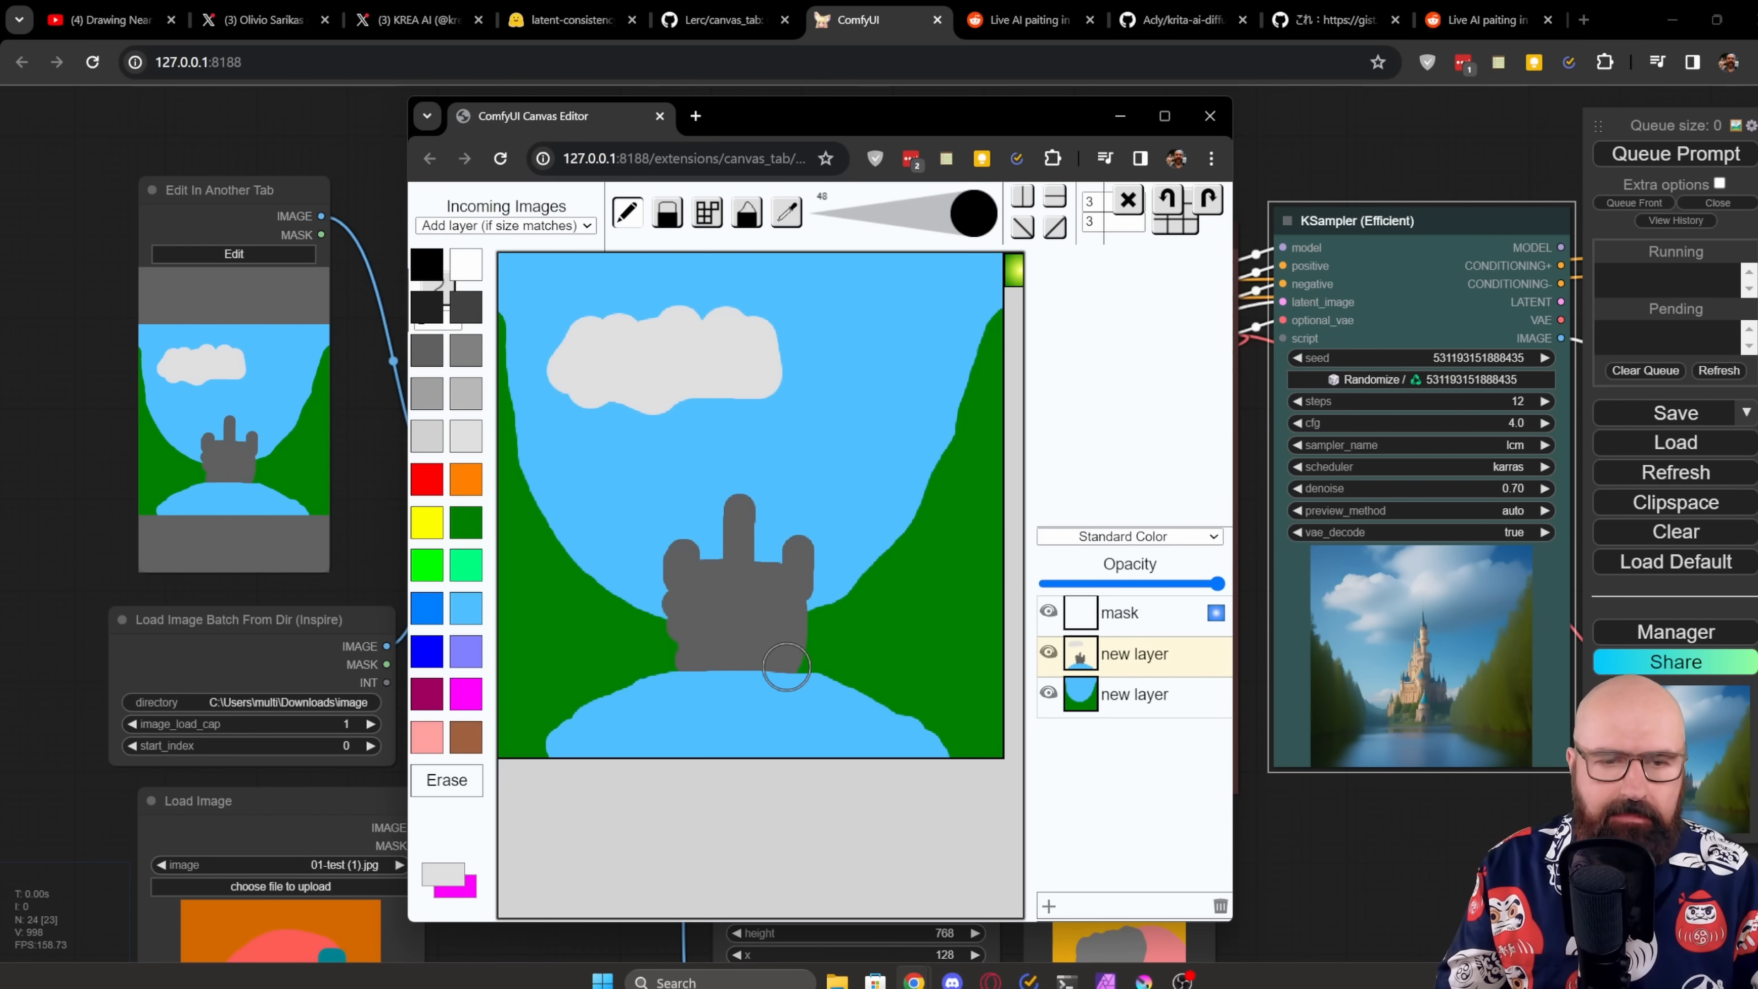
alt+click(700, 668)
mouse_move(664, 647)
mouse_down()
mouse_move(604, 664)
mouse_move(848, 663)
mouse_up()
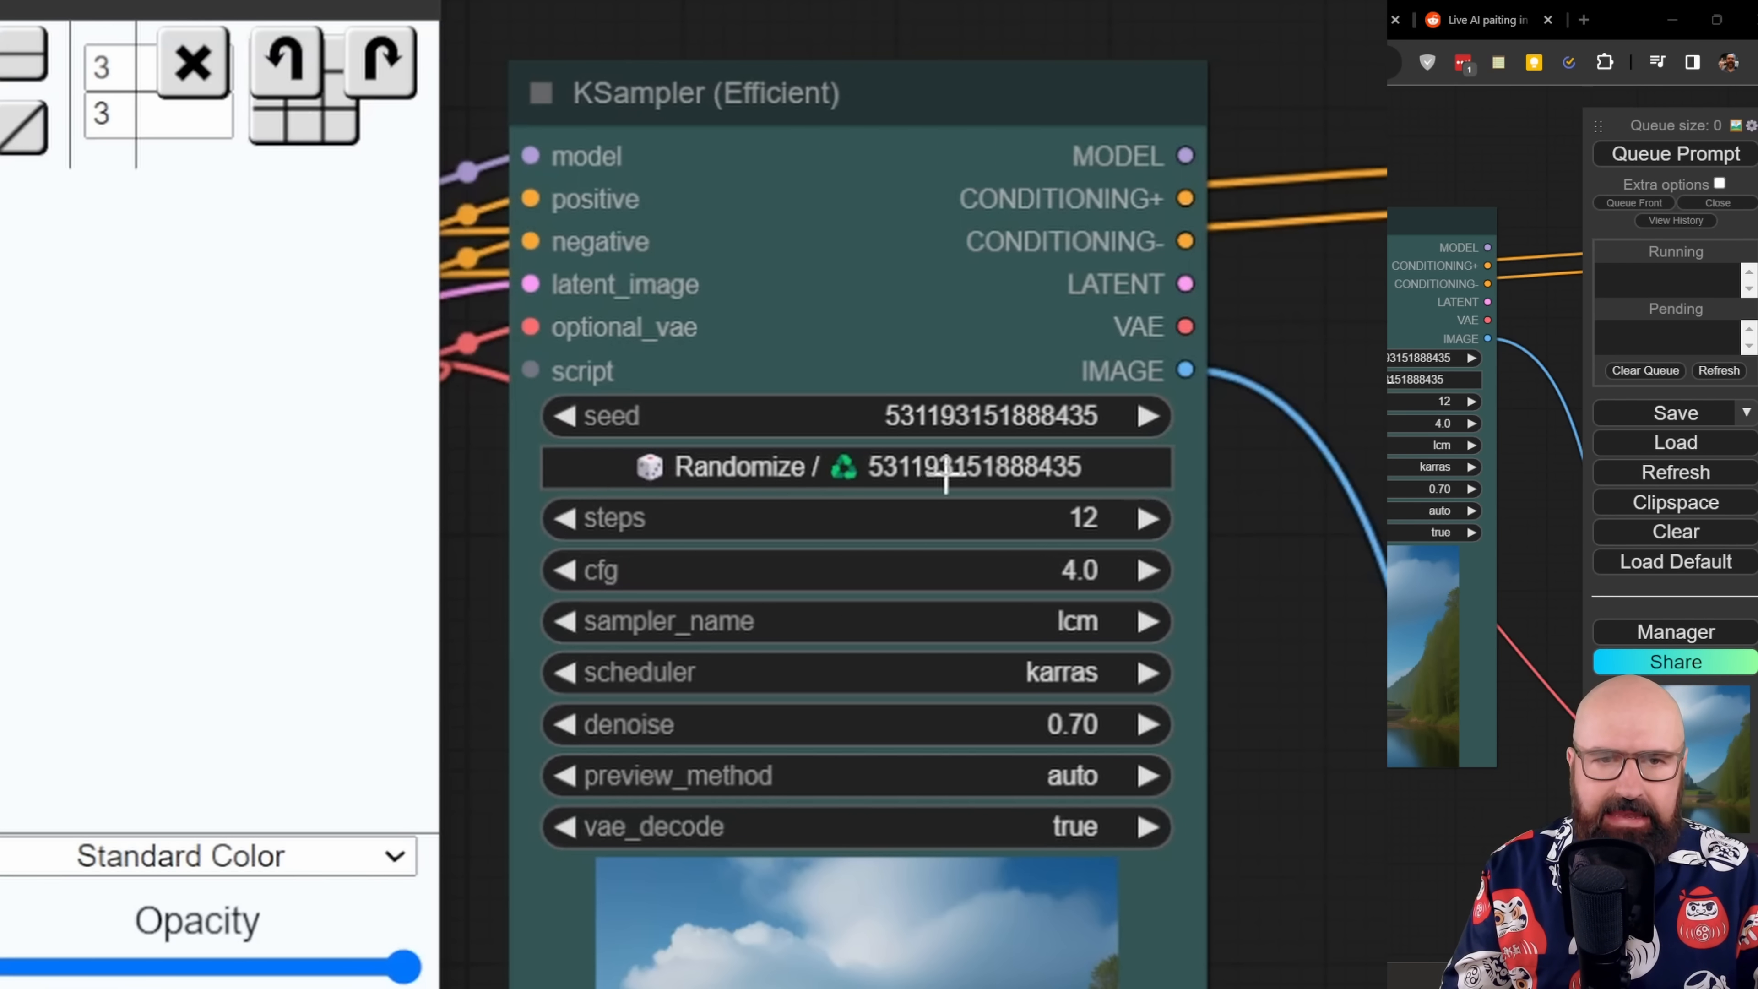
click(738, 468)
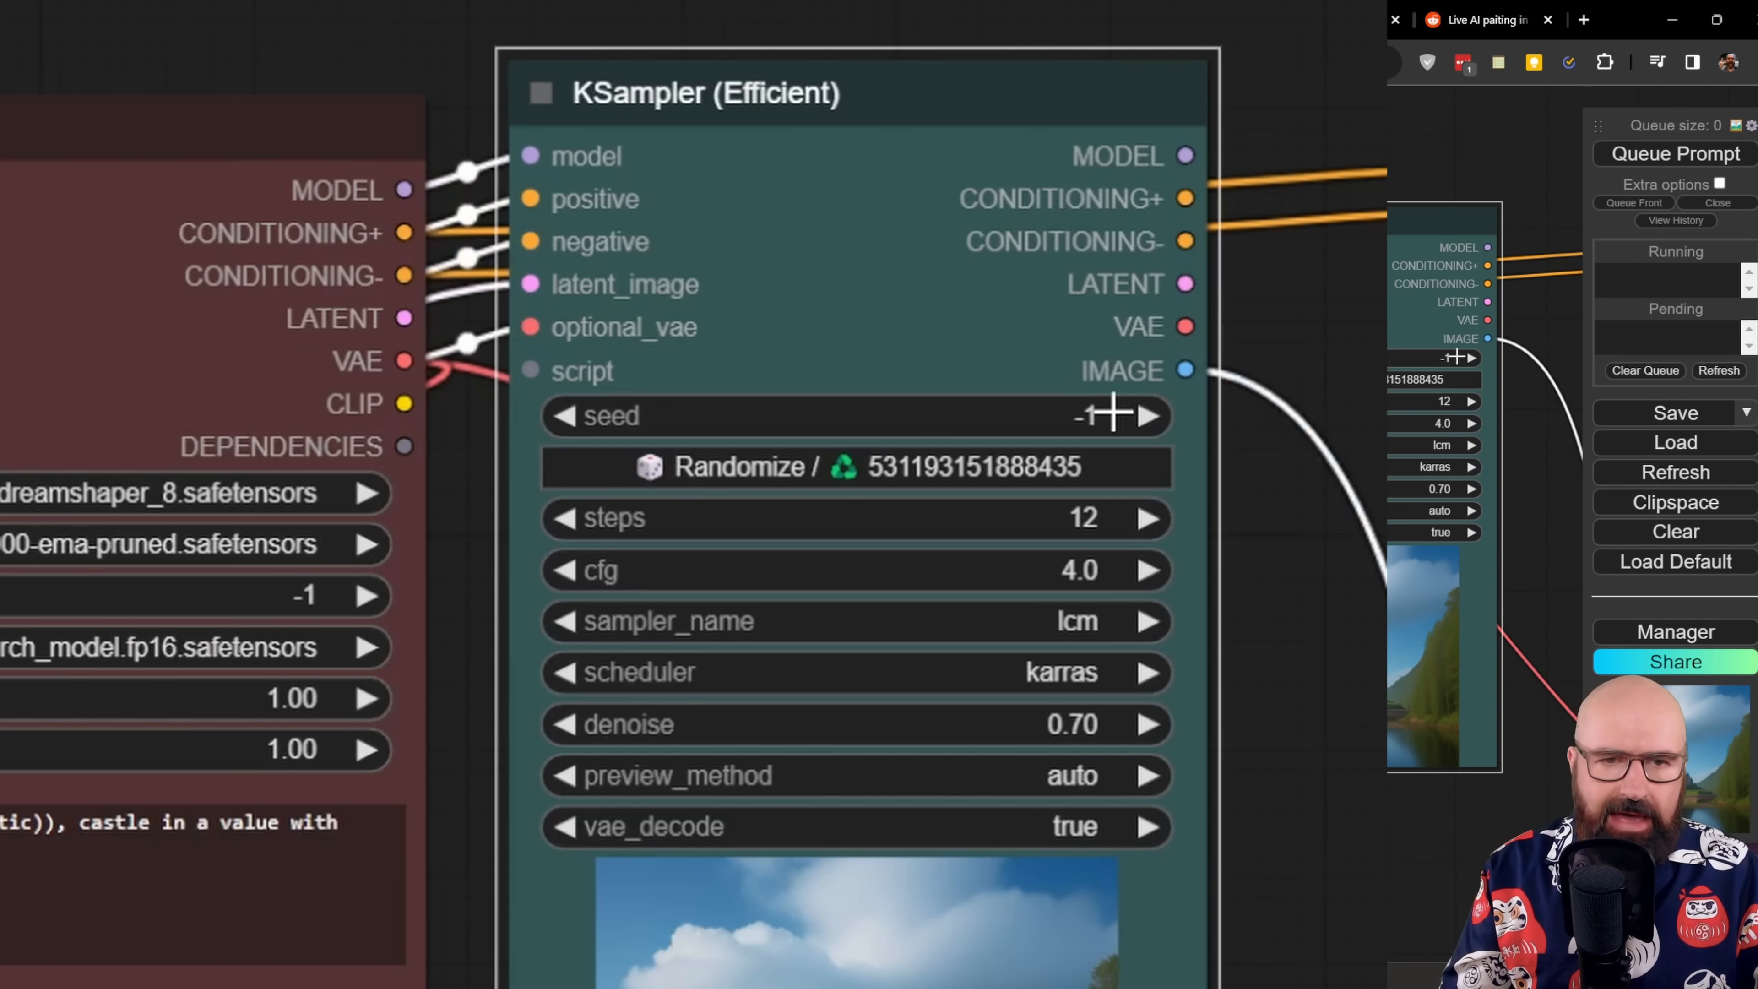
click(811, 470)
click(783, 466)
click(782, 467)
click(781, 468)
click(782, 468)
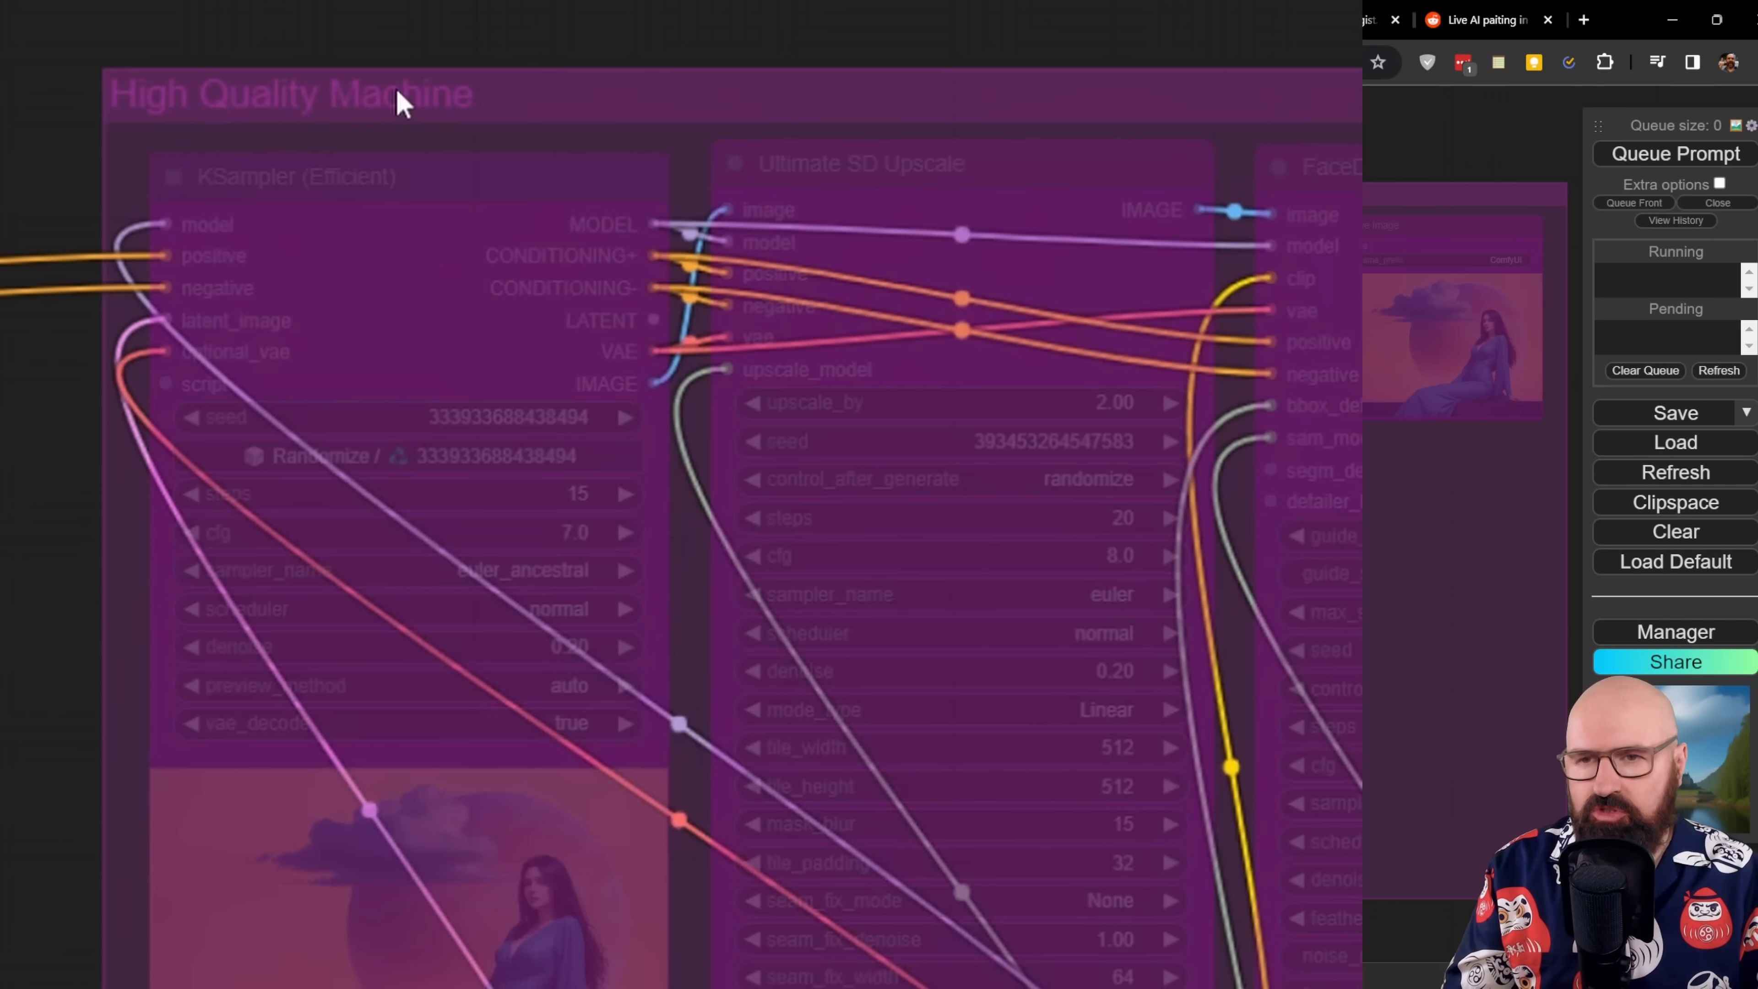
Step: Set the High Quality Machine group's nodes to Always and inspect the castle image in its KSampler up close
right_click(597, 195)
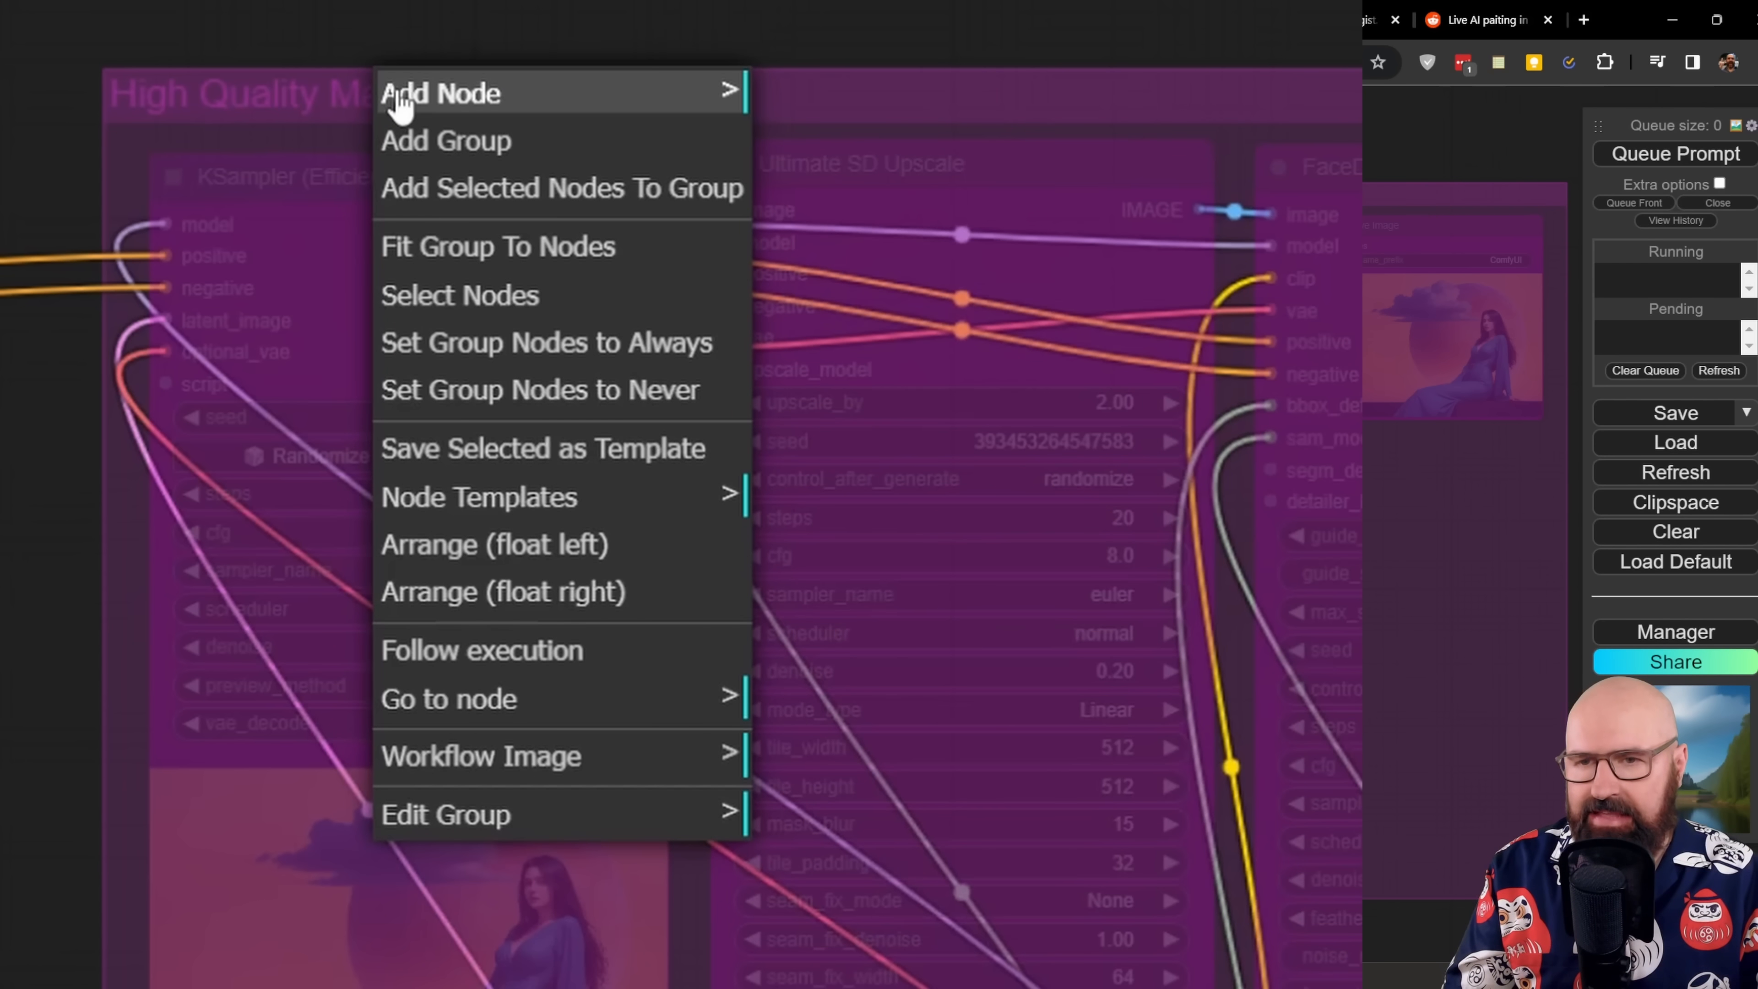
click(590, 359)
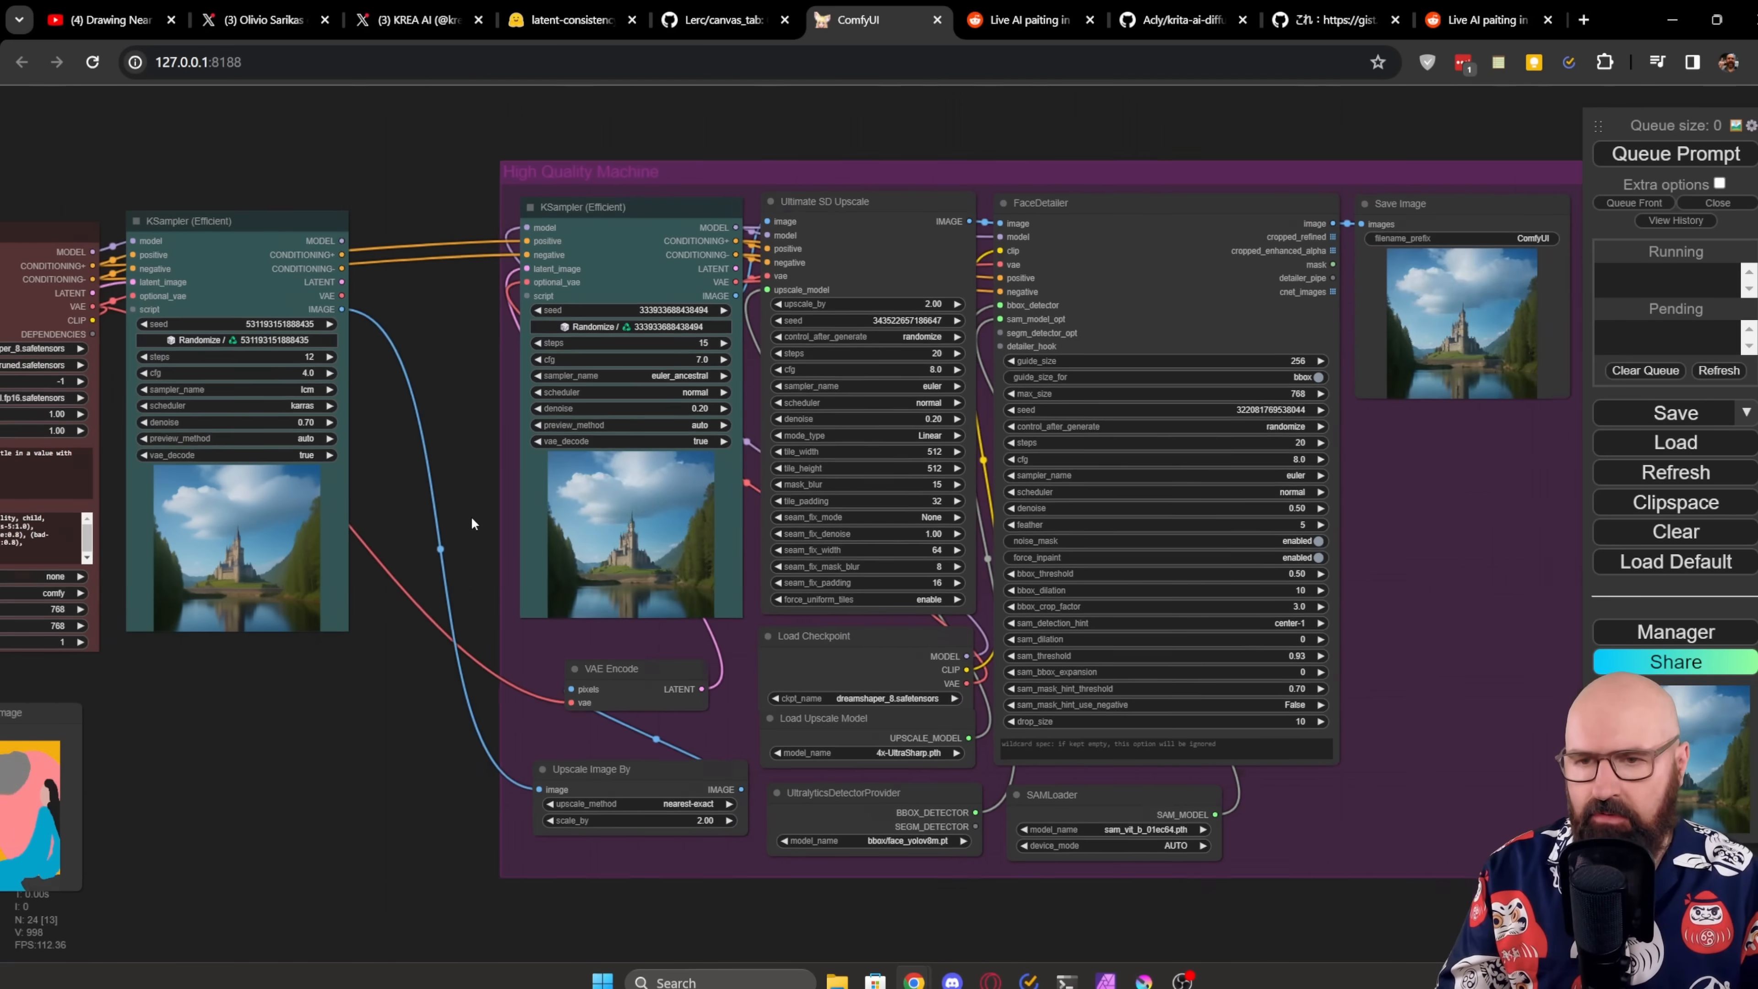
scroll(653, 420, up, 15)
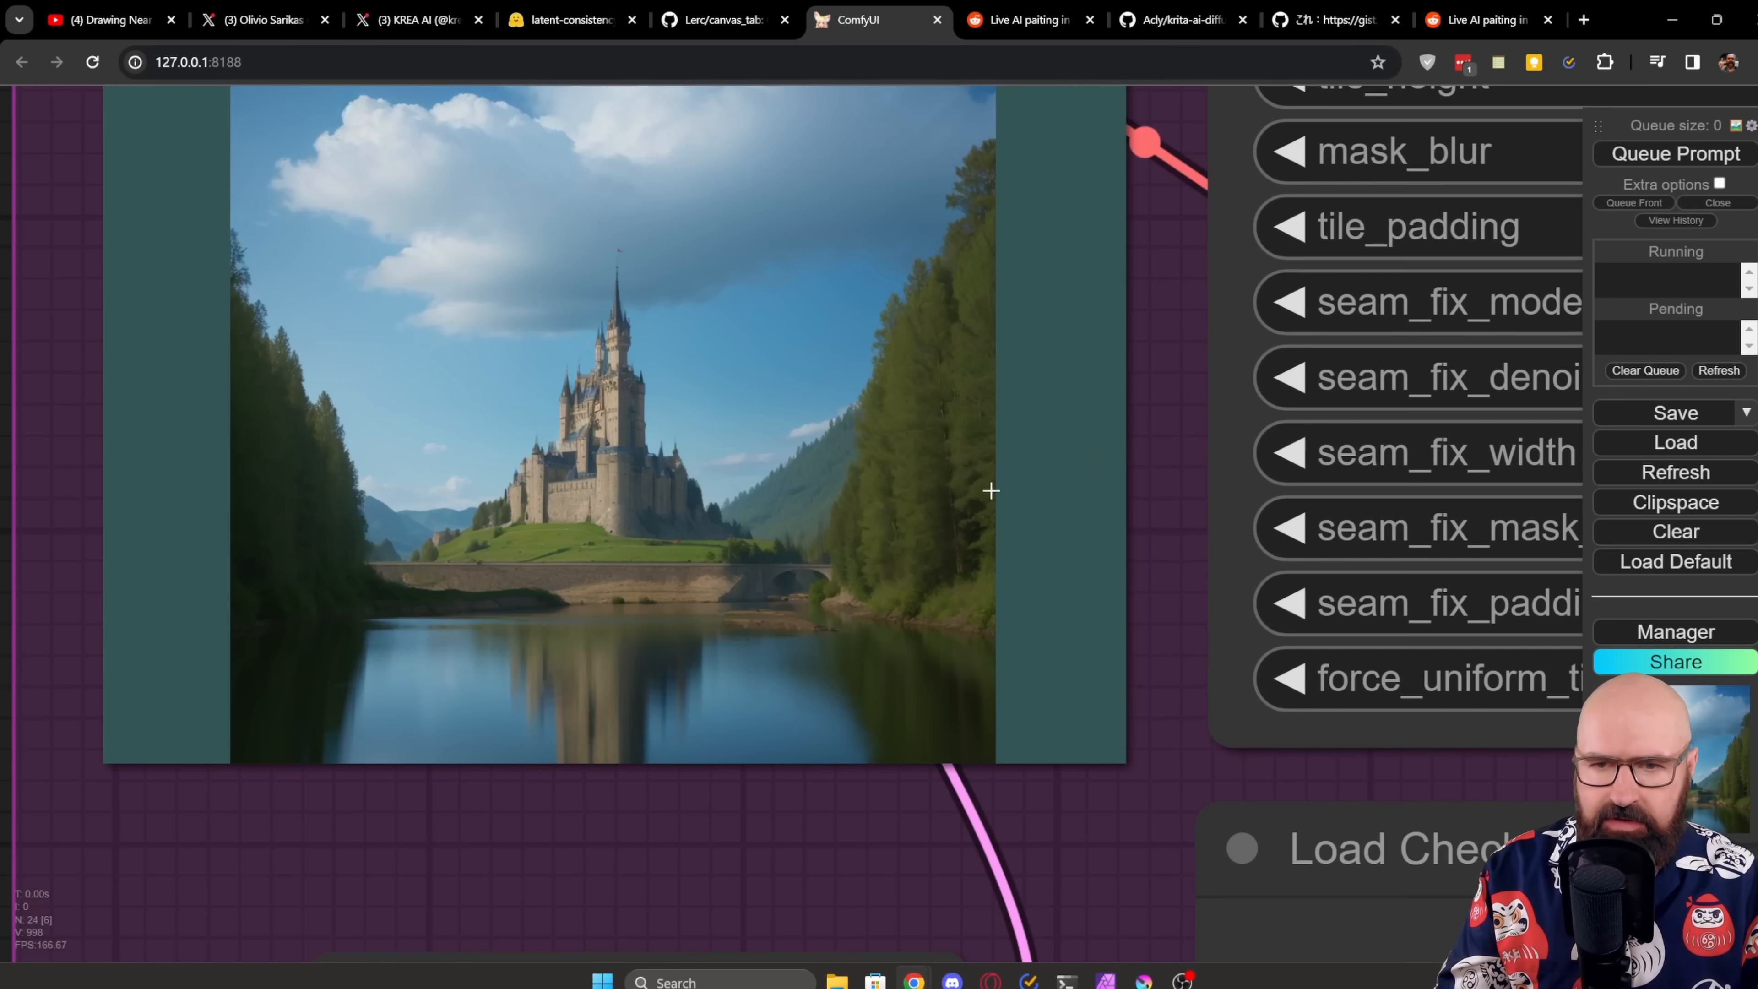
drag(776, 494, 970, 664)
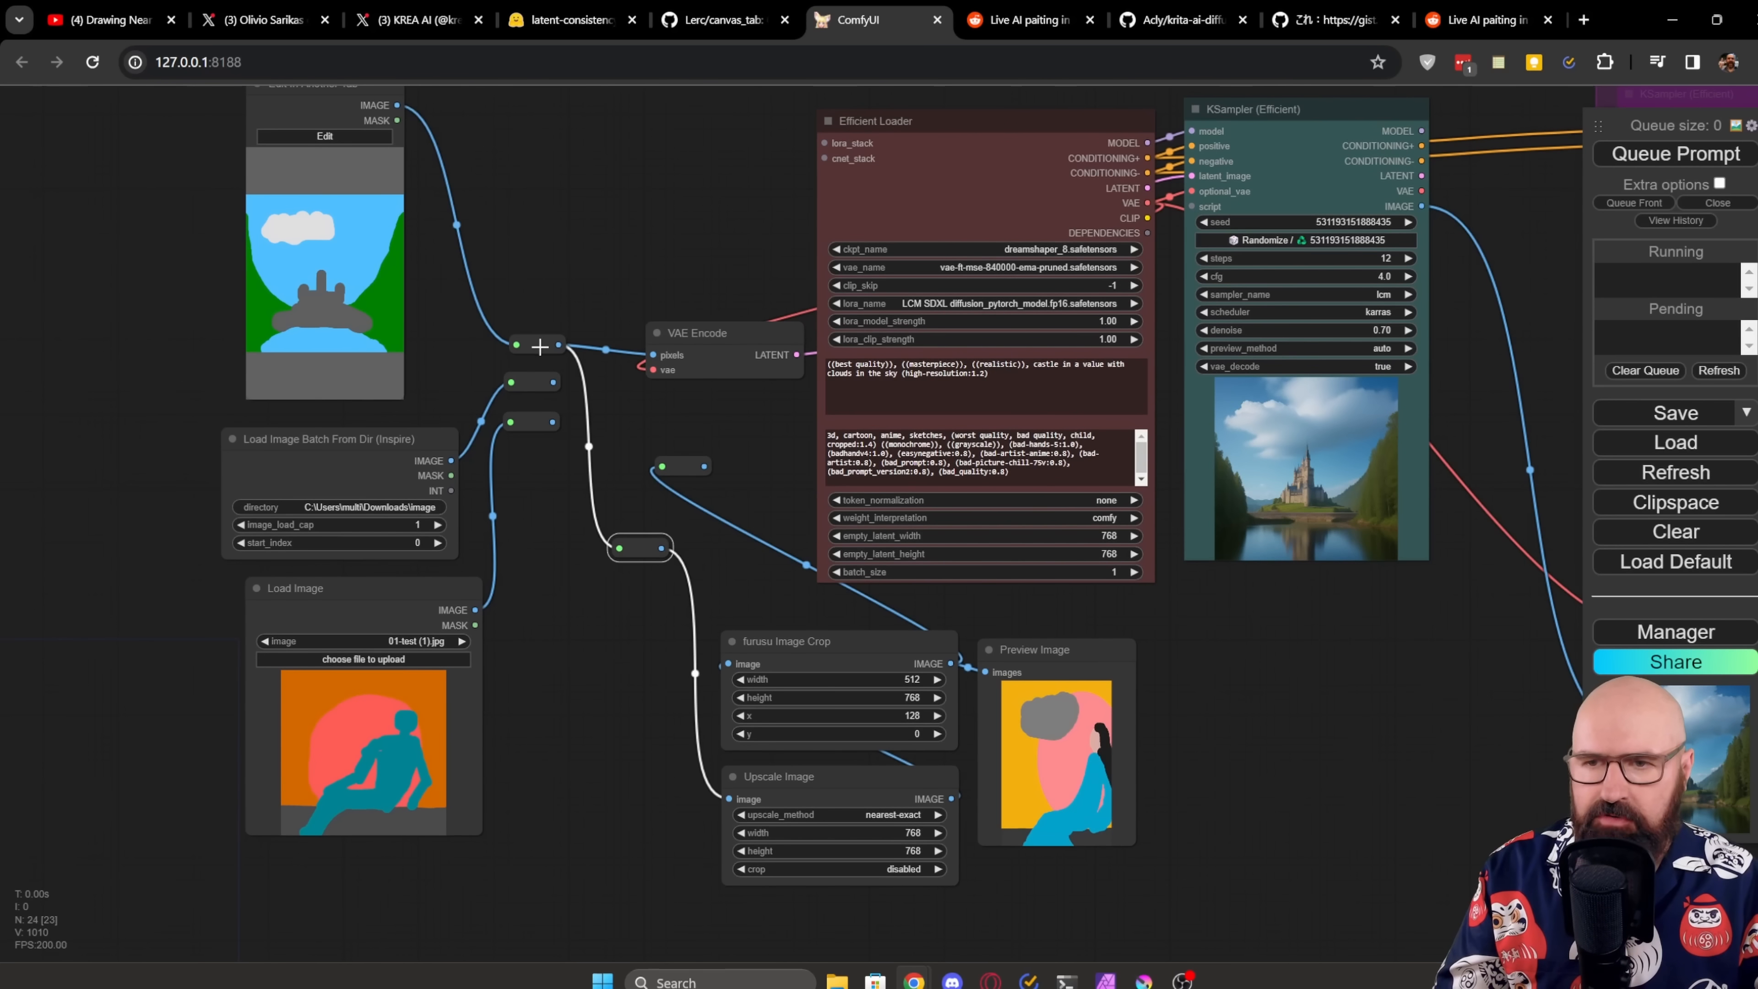
Step: Nudge the reroute node feeding VAE Encode and the reroute node leading to Upscale Image slightly upward
drag(528, 346, 537, 344)
click(640, 551)
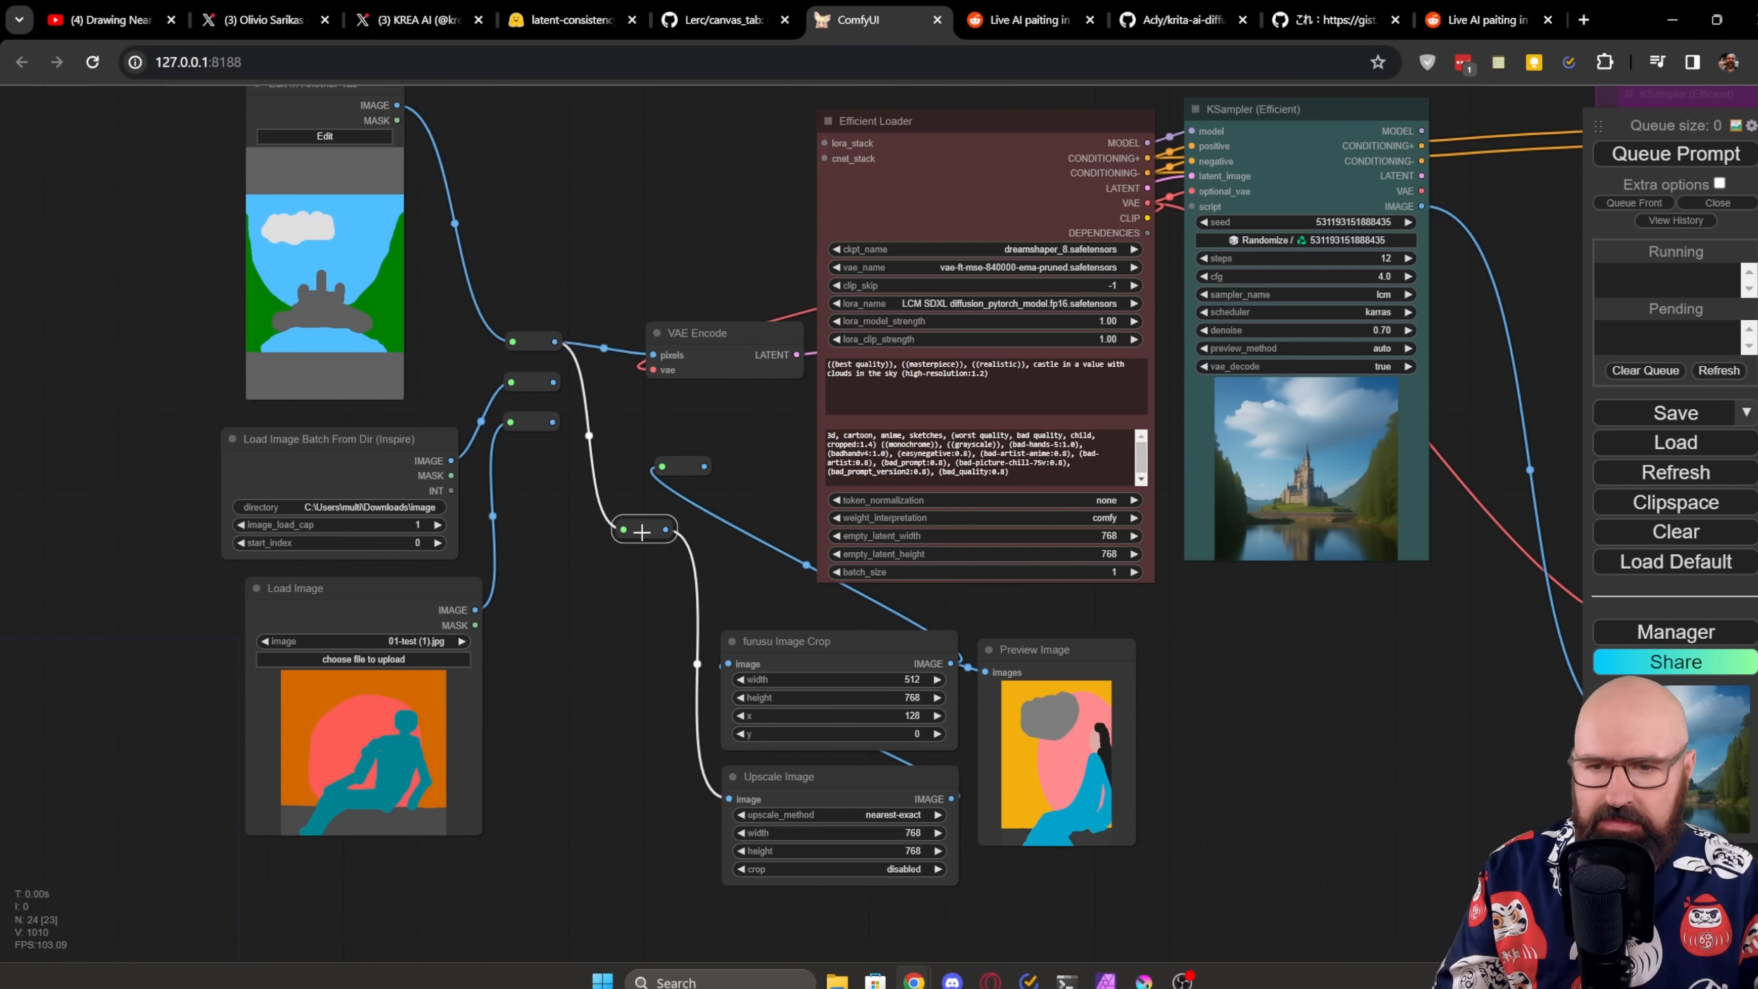
Step: Shift the Upscale Image node slightly down and to the left, and the furusu Image Crop node slightly down
scroll(1020, 714, up, 8)
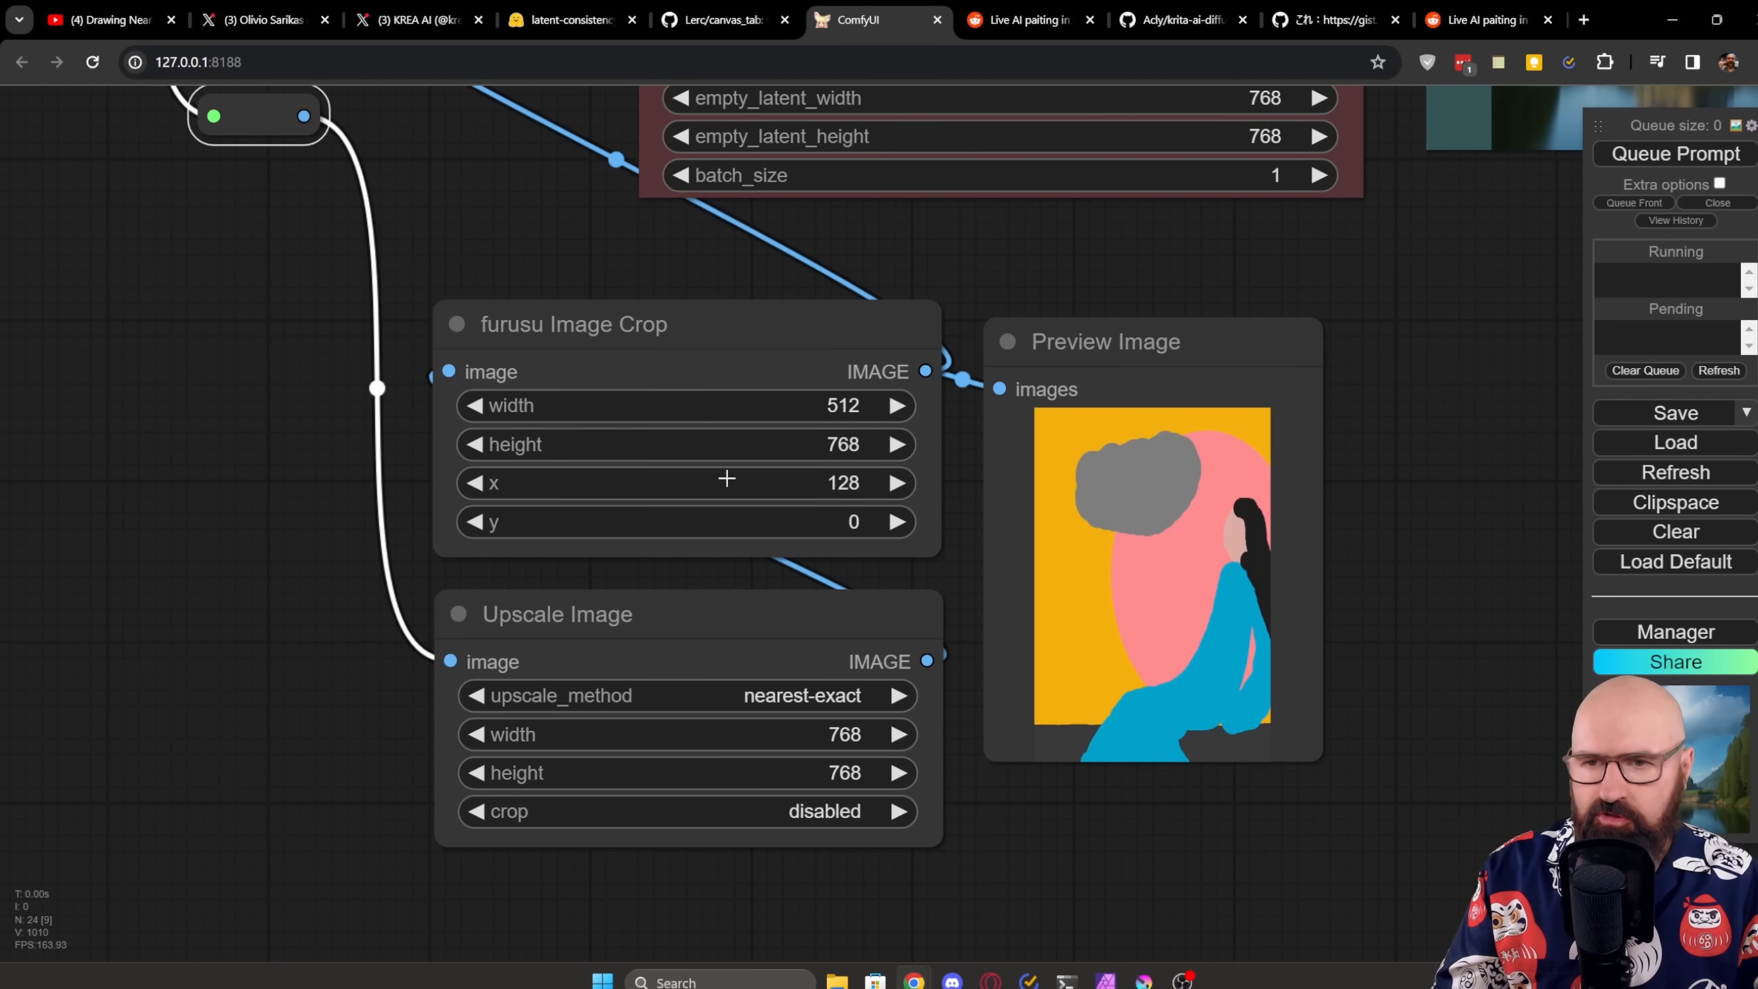
drag(616, 616, 599, 632)
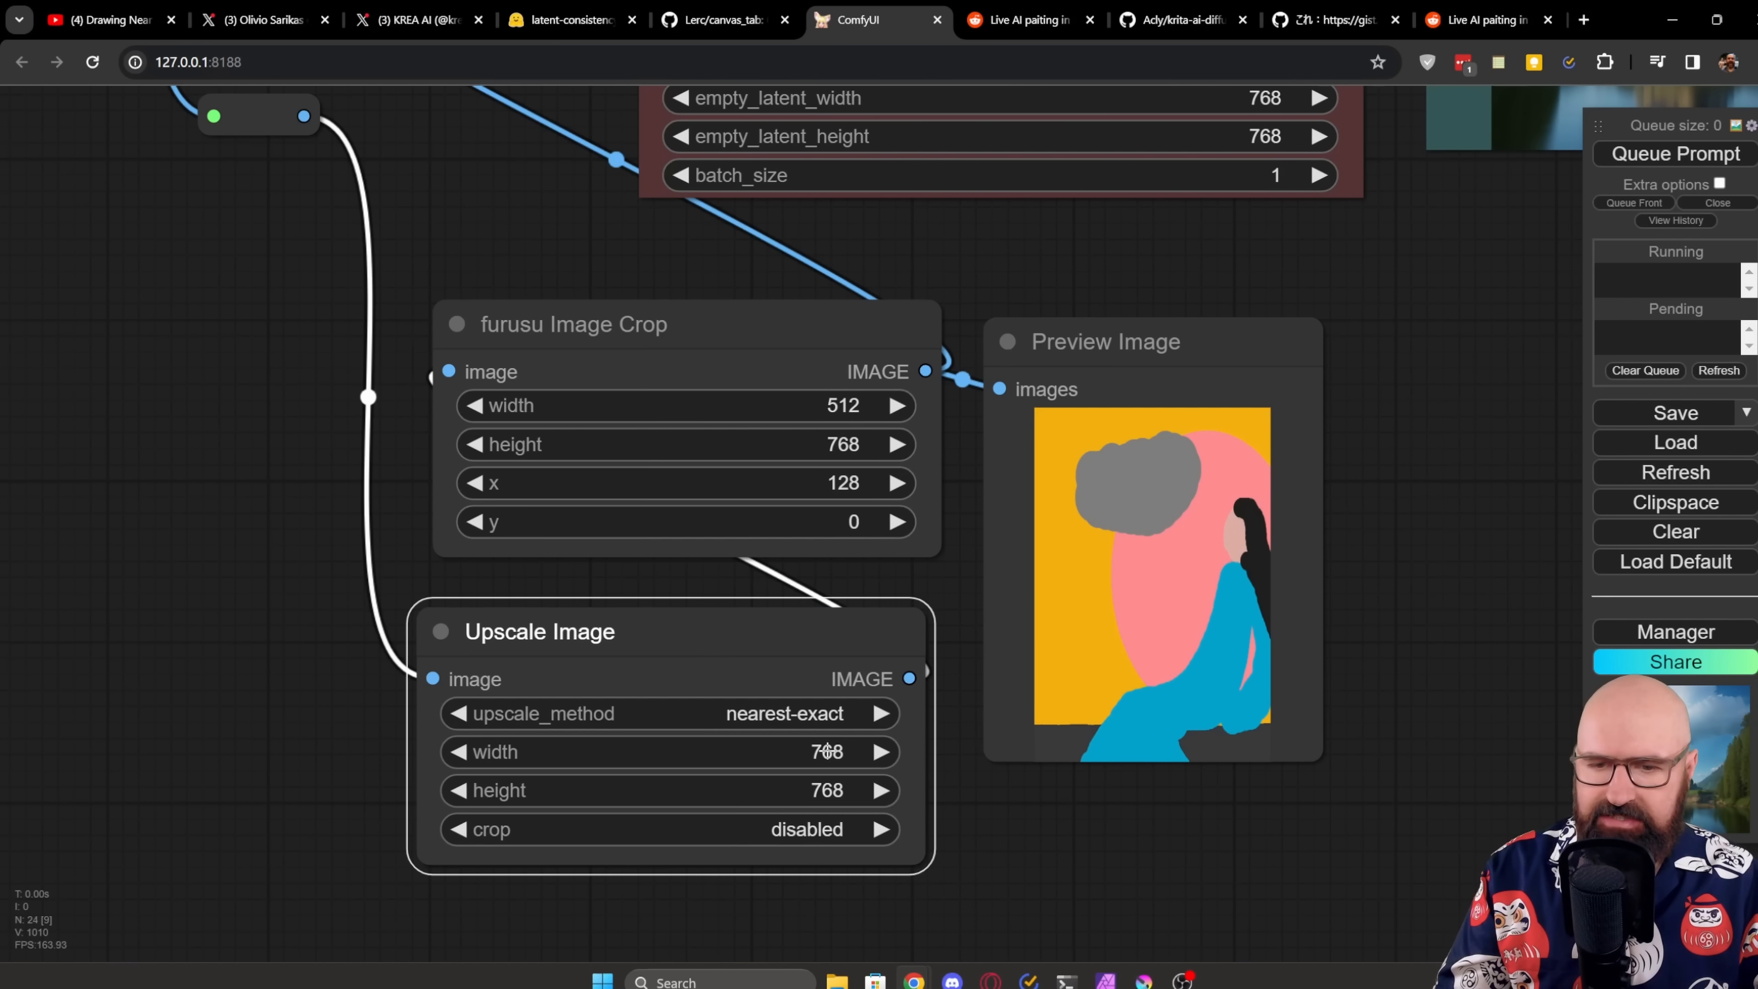
drag(727, 337, 726, 348)
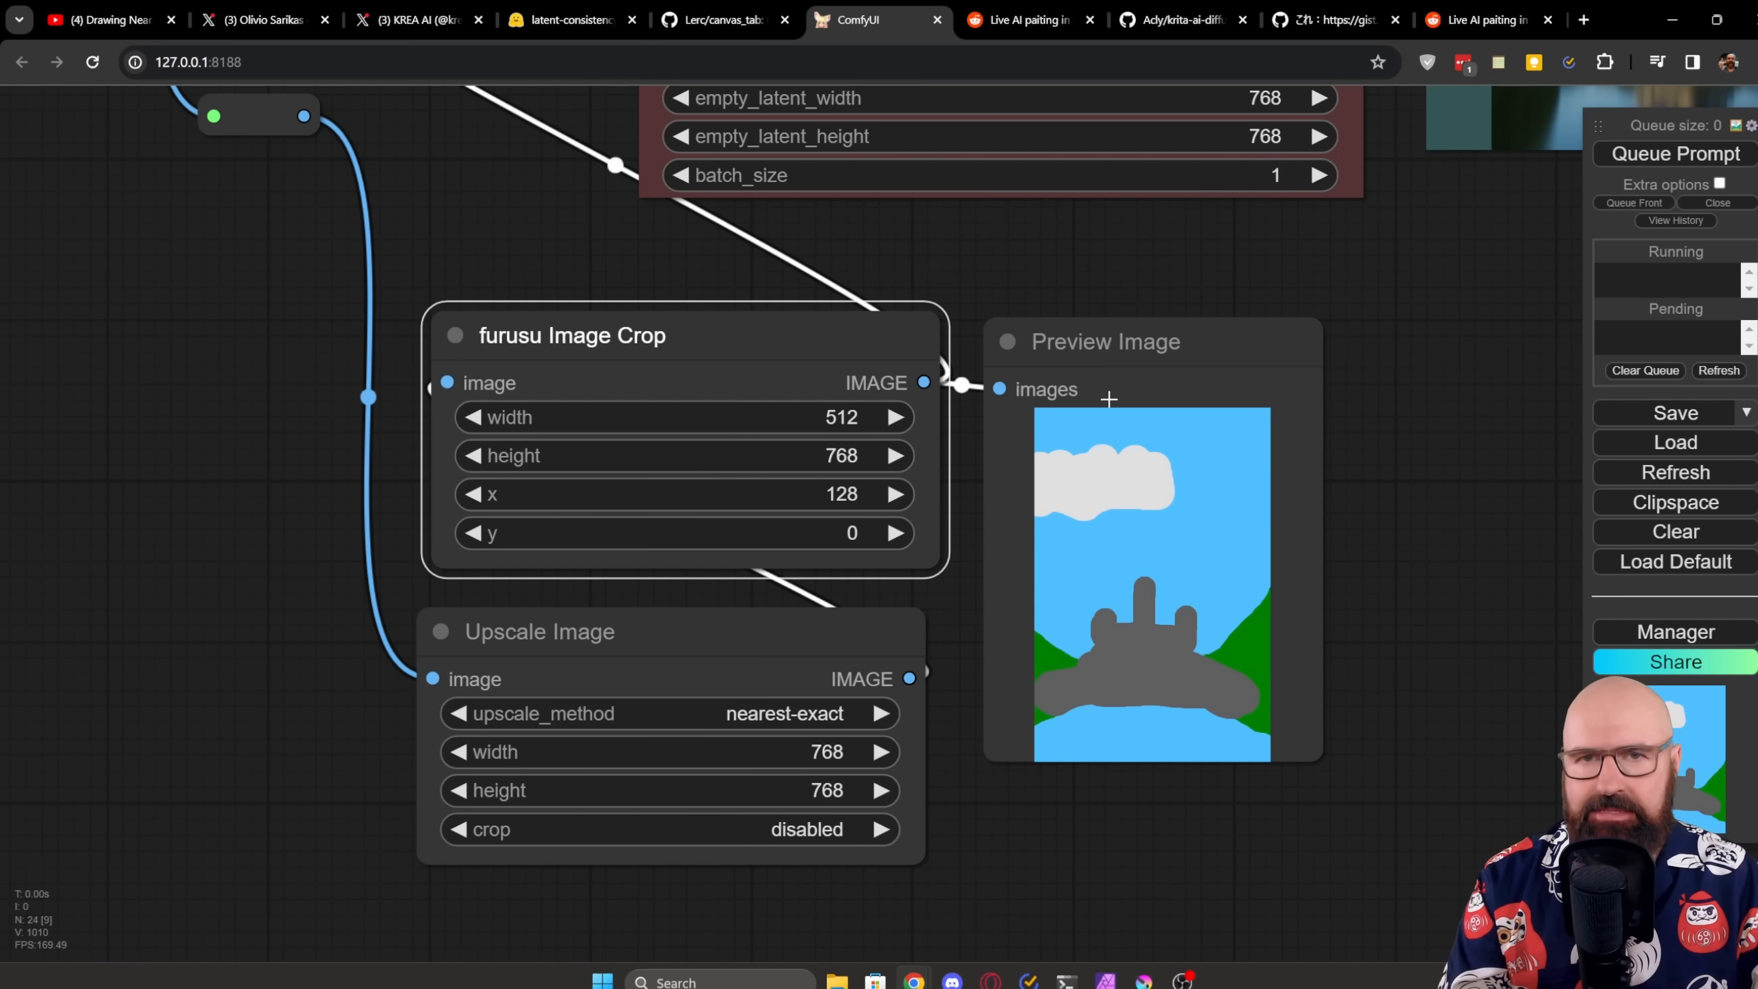
Step: Nudge the furusu Image Crop node up and connect the reroute node it feeds to VAE Encode's pixels input
scroll(735, 466, down, 5)
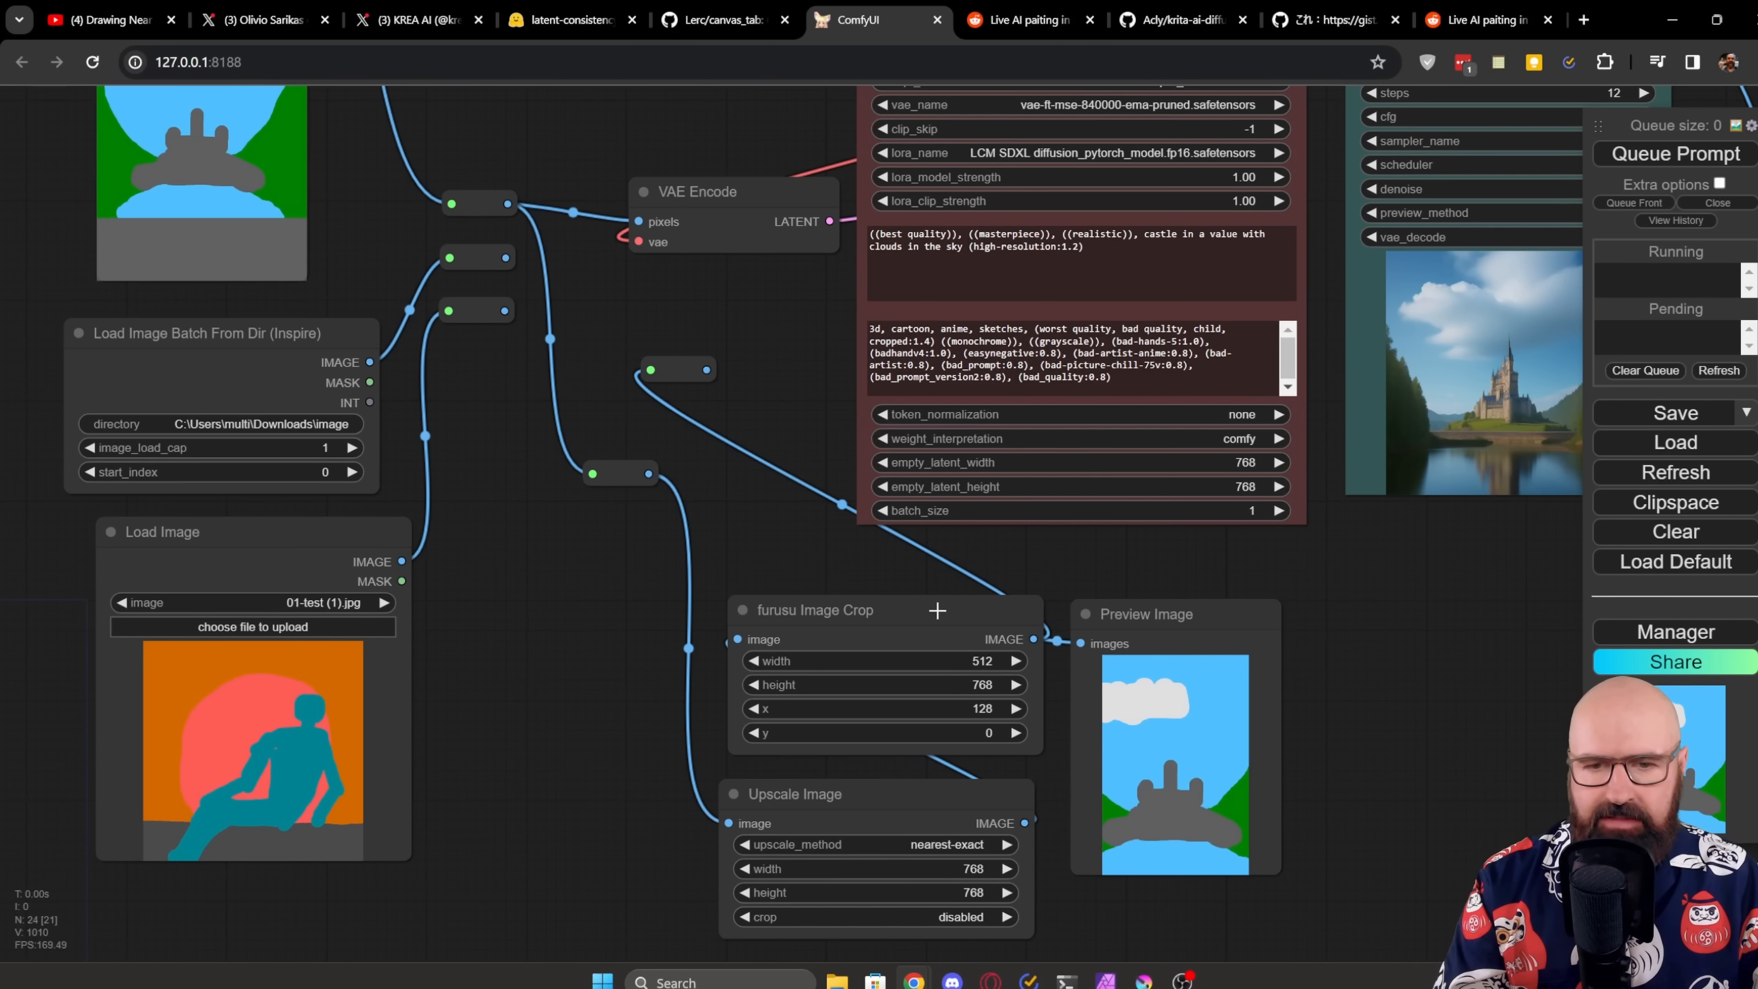
drag(922, 614, 913, 605)
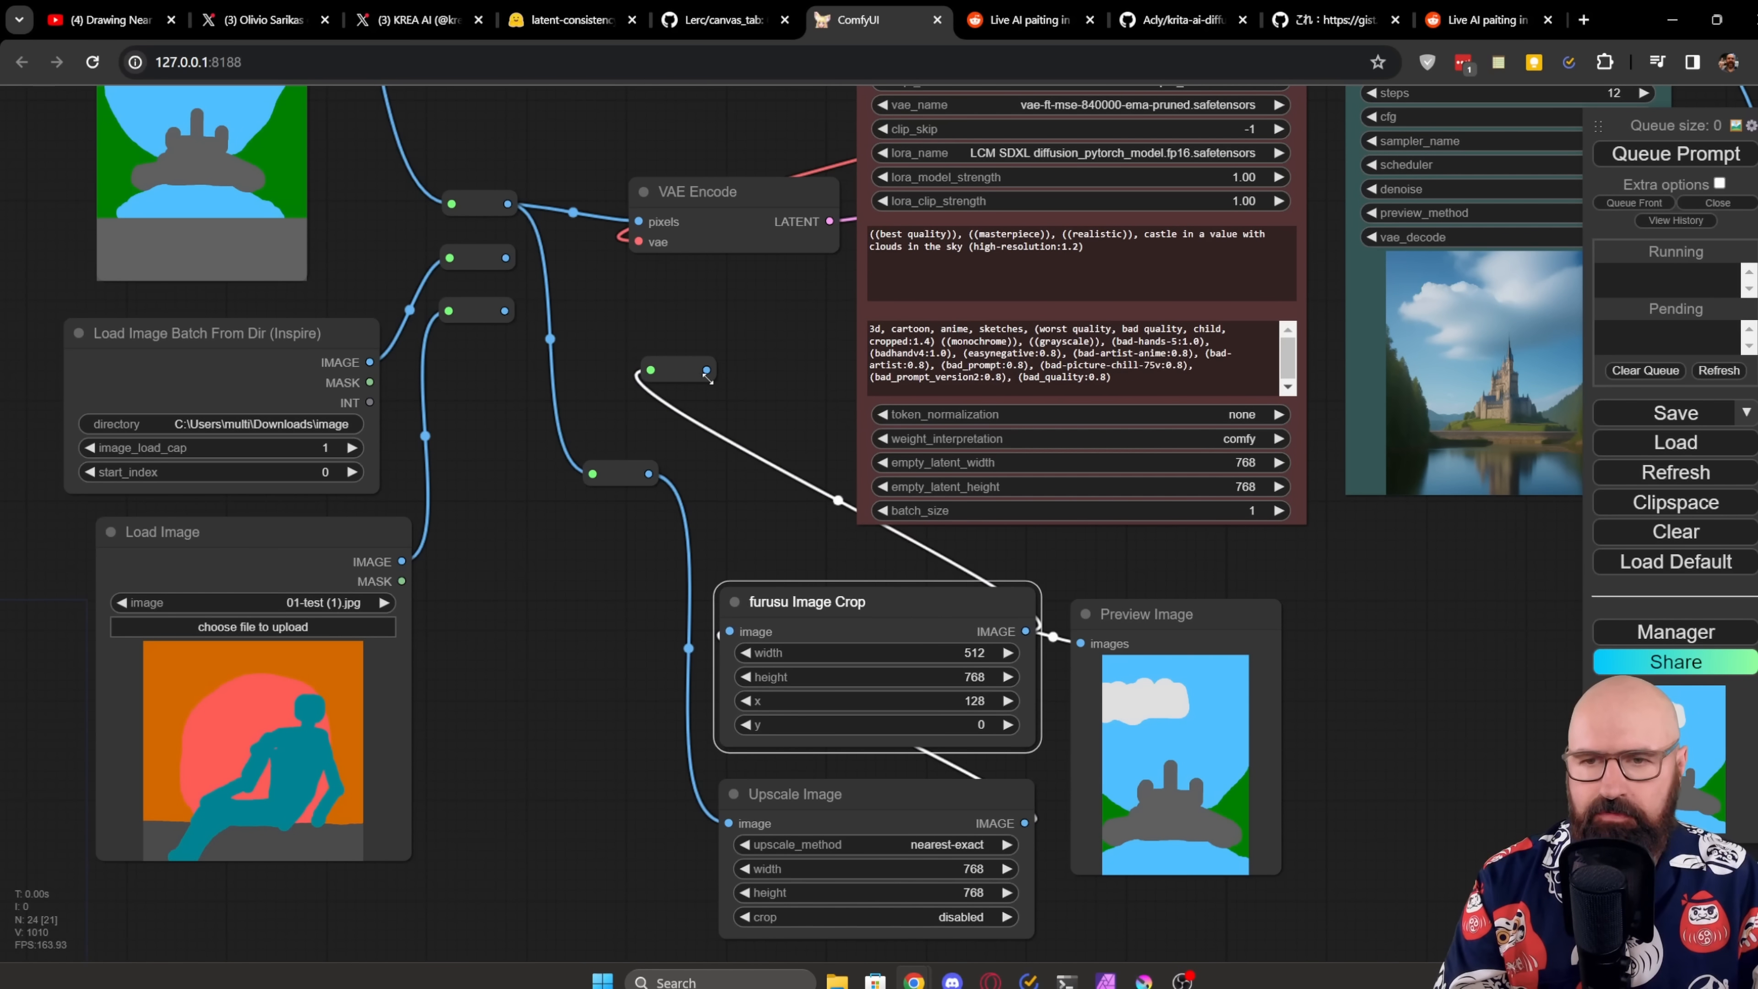
drag(706, 369, 637, 222)
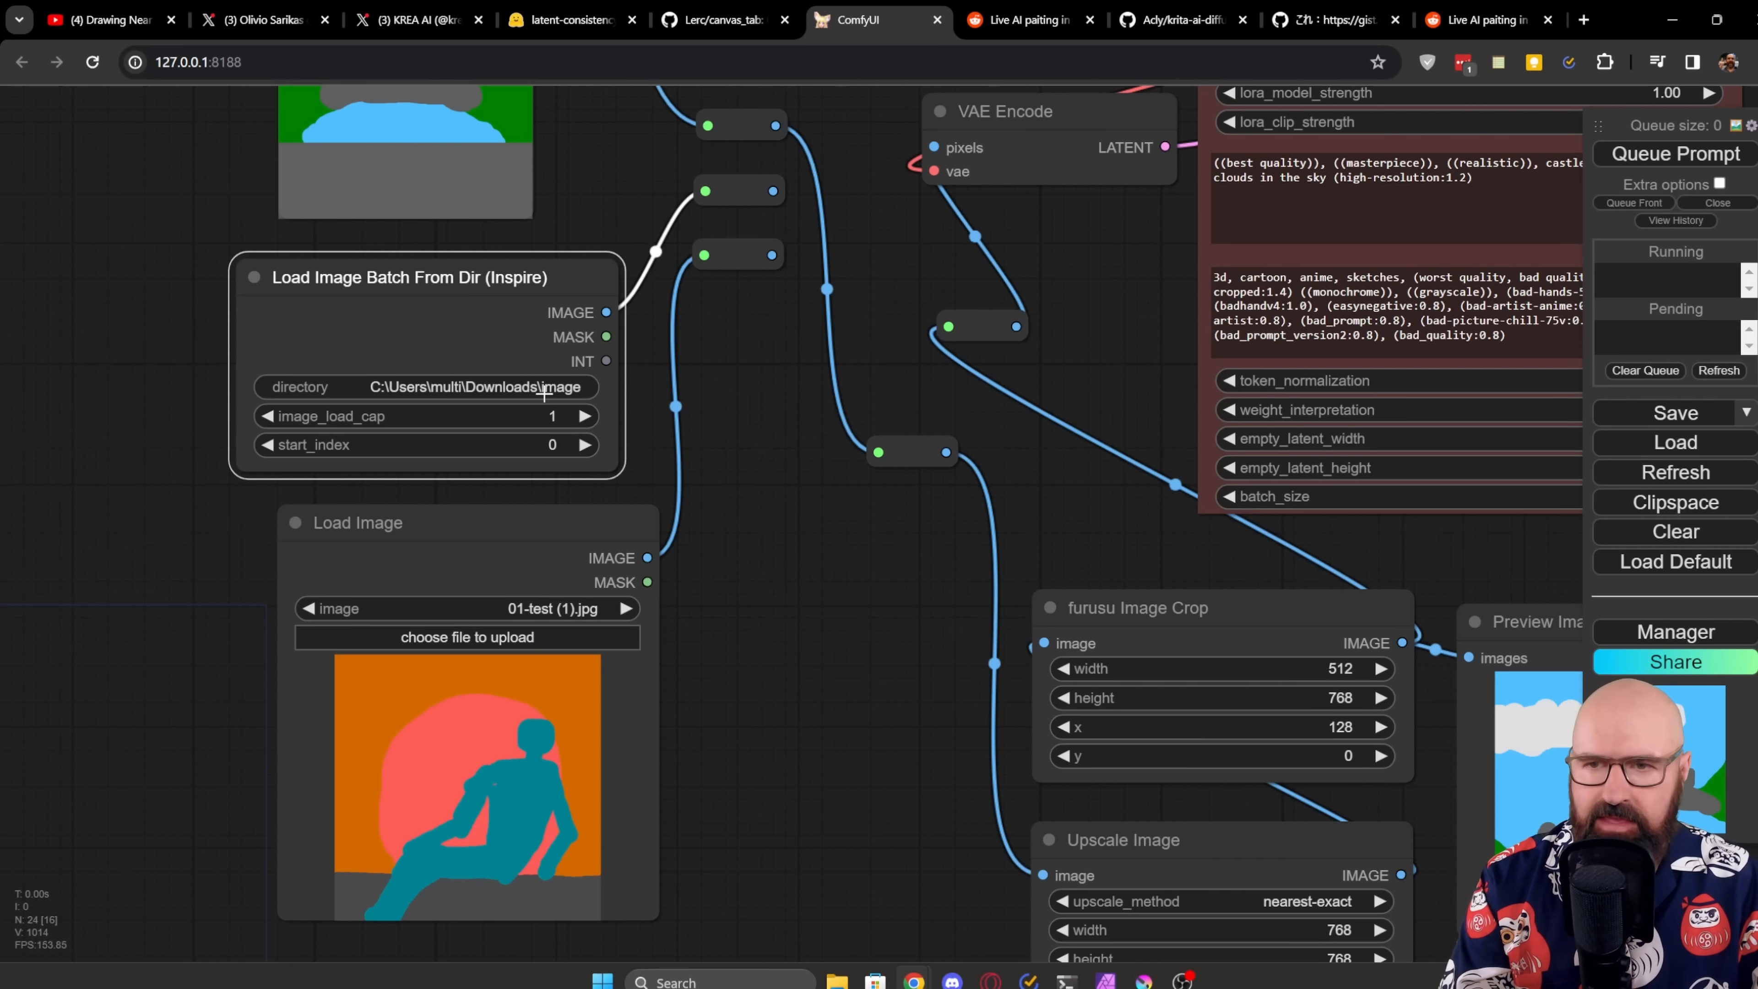
Step: Connect the Load Image Batch From Dir reroute to VAE Encode's pixels input and, back in ComfyUI, set the batch node's image_load_cap to 0
drag(771, 190, 935, 147)
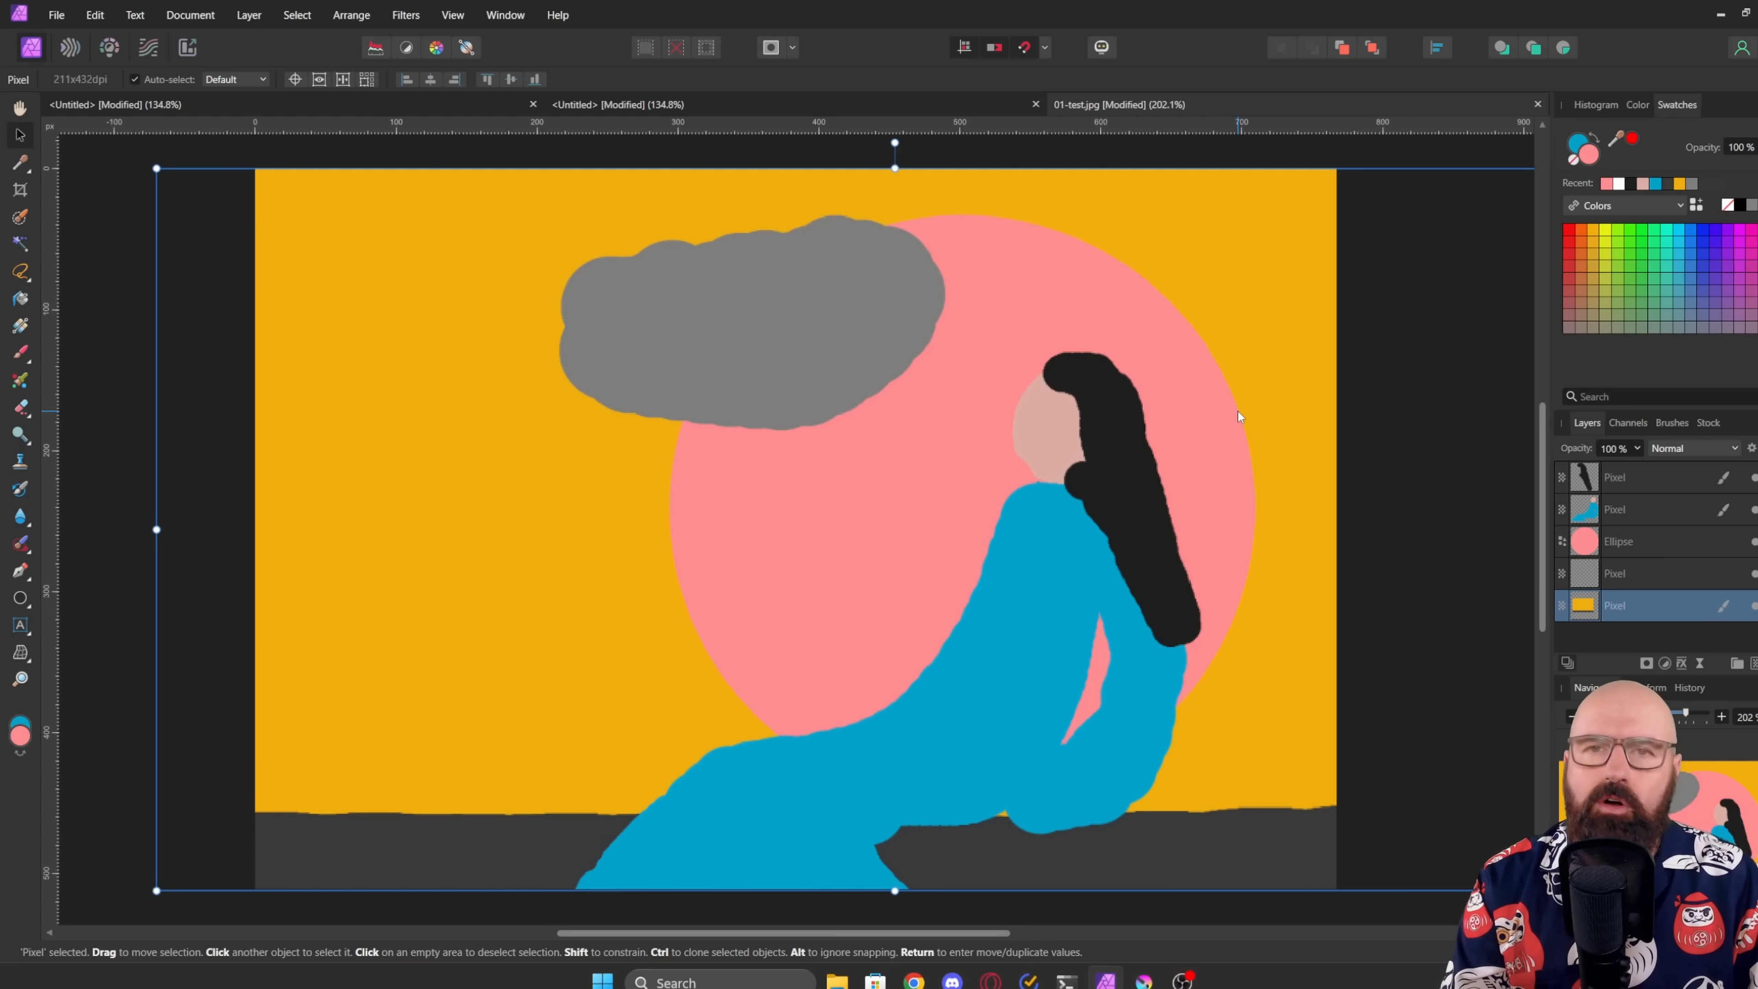
click(914, 981)
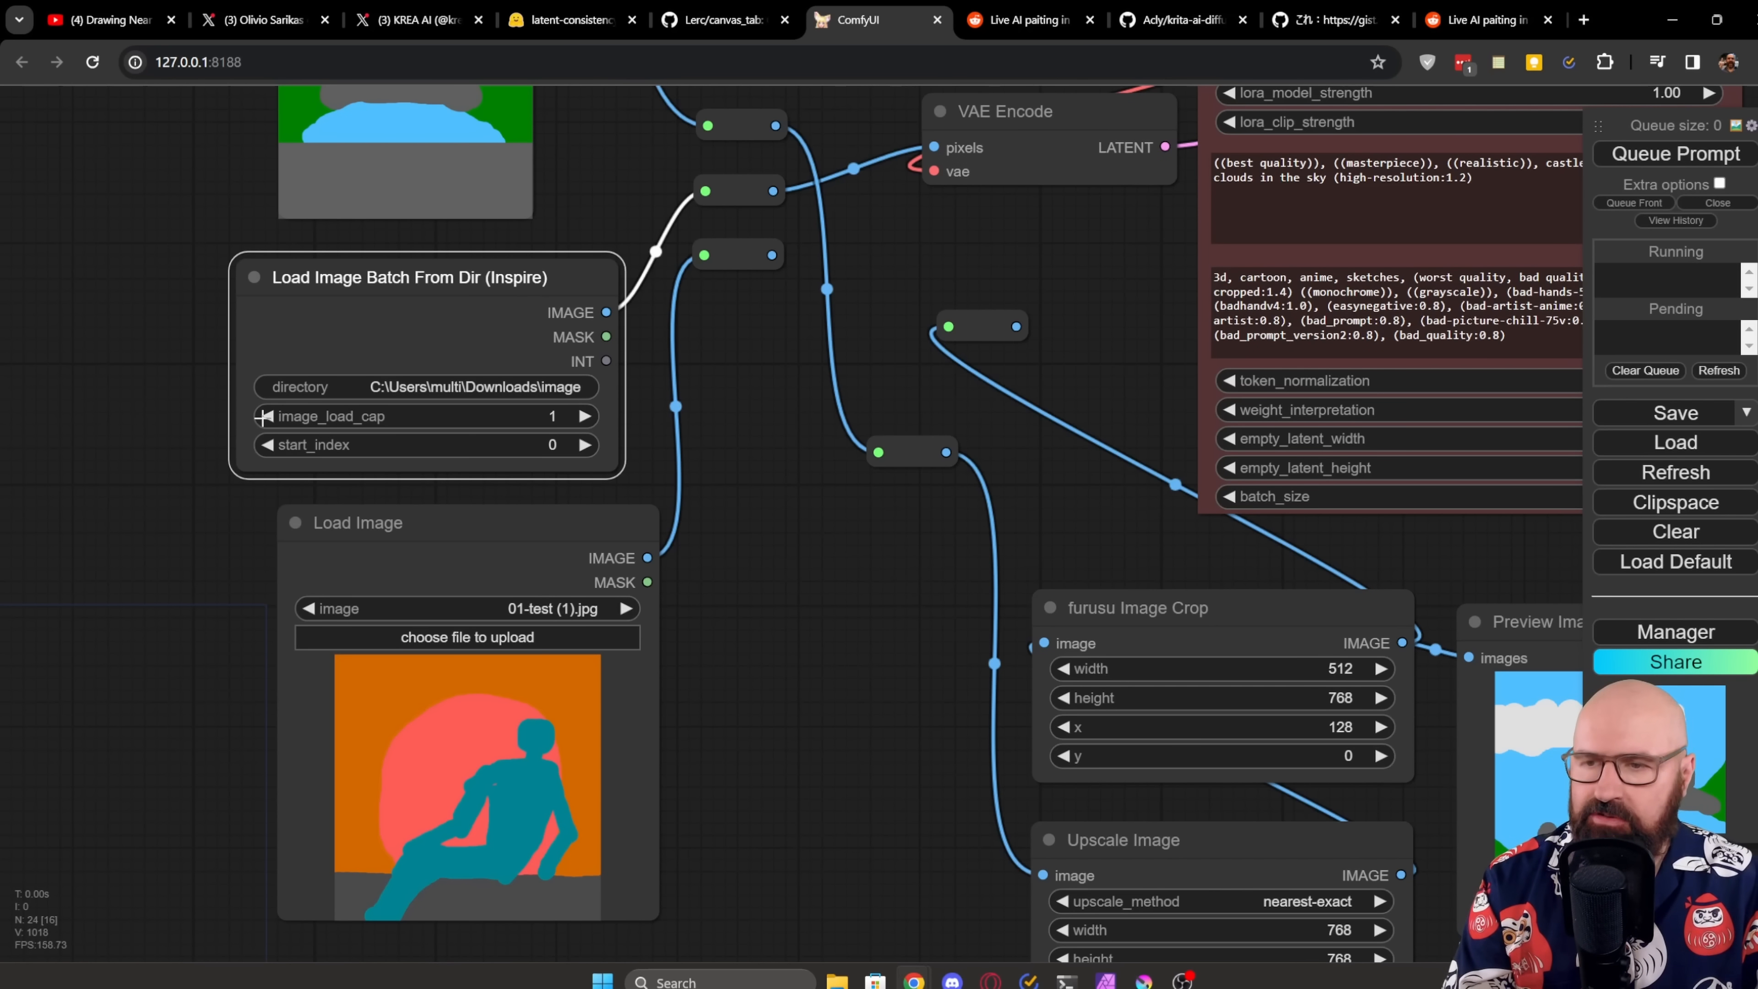
click(584, 416)
click(267, 416)
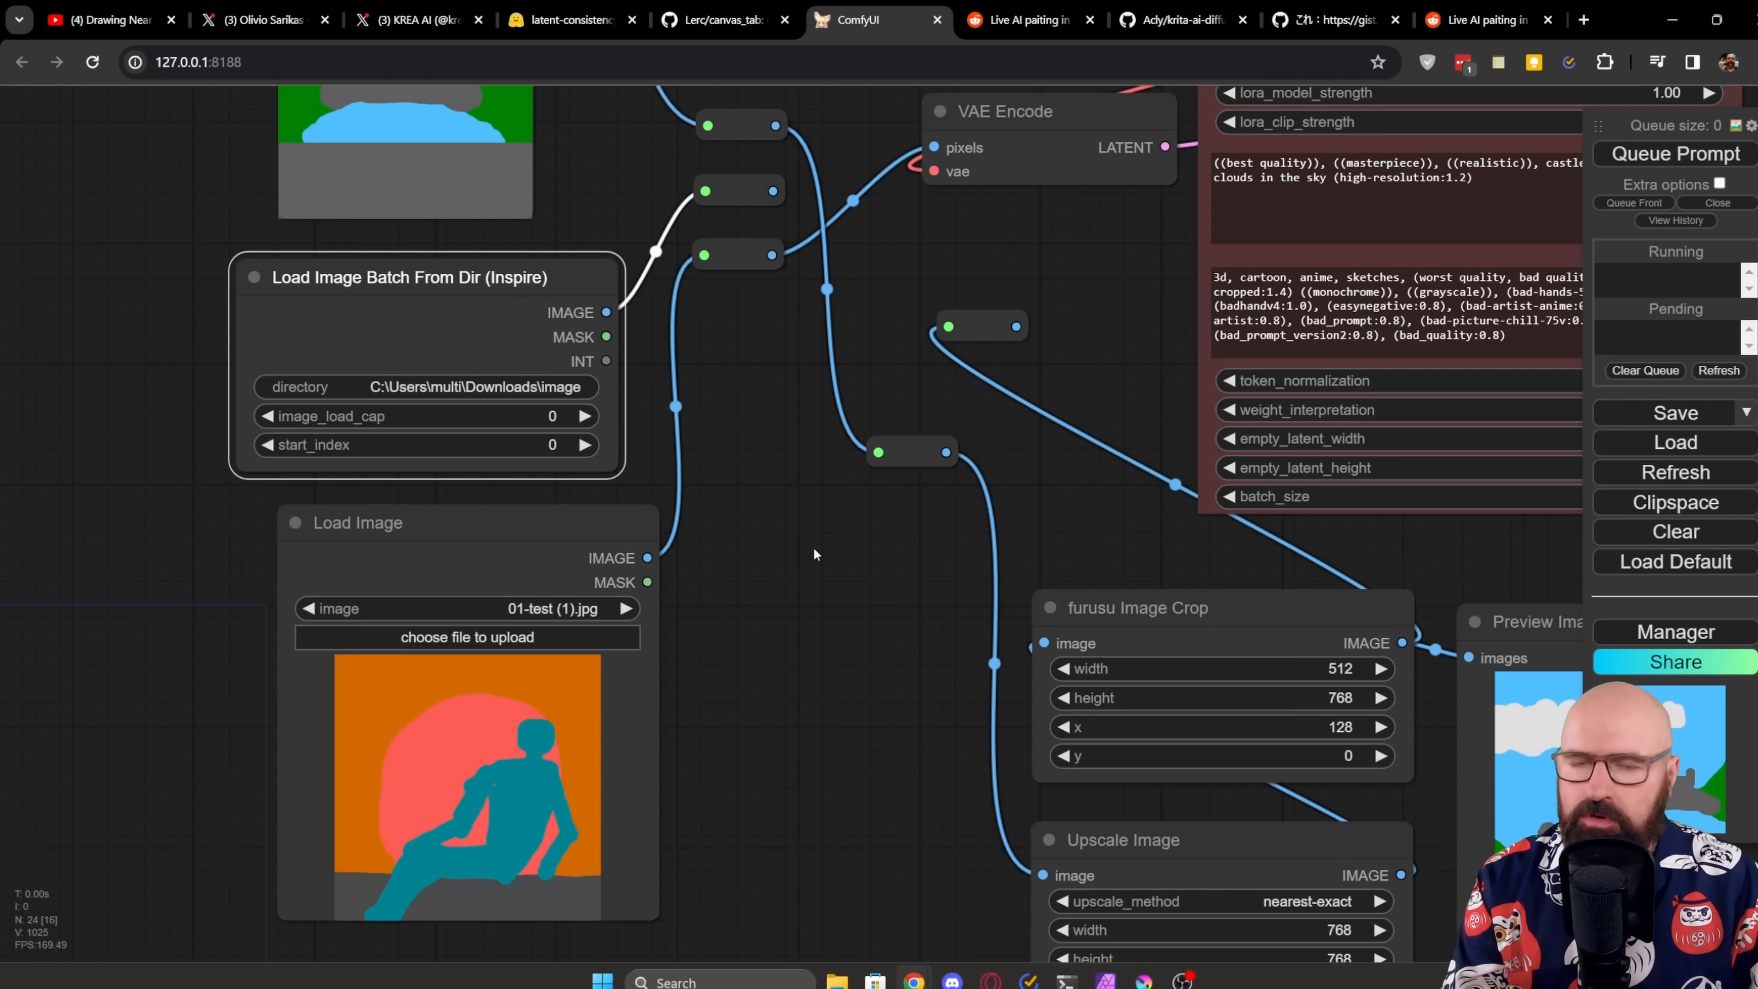
Step: Connect the Load Image node's reroute to VAE Encode's pixels input and load 01-test.jpg from the Downloads image folder into Load Image
mouse_move(342, 525)
mouse_down()
mouse_move(305, 518)
mouse_move(344, 519)
mouse_up()
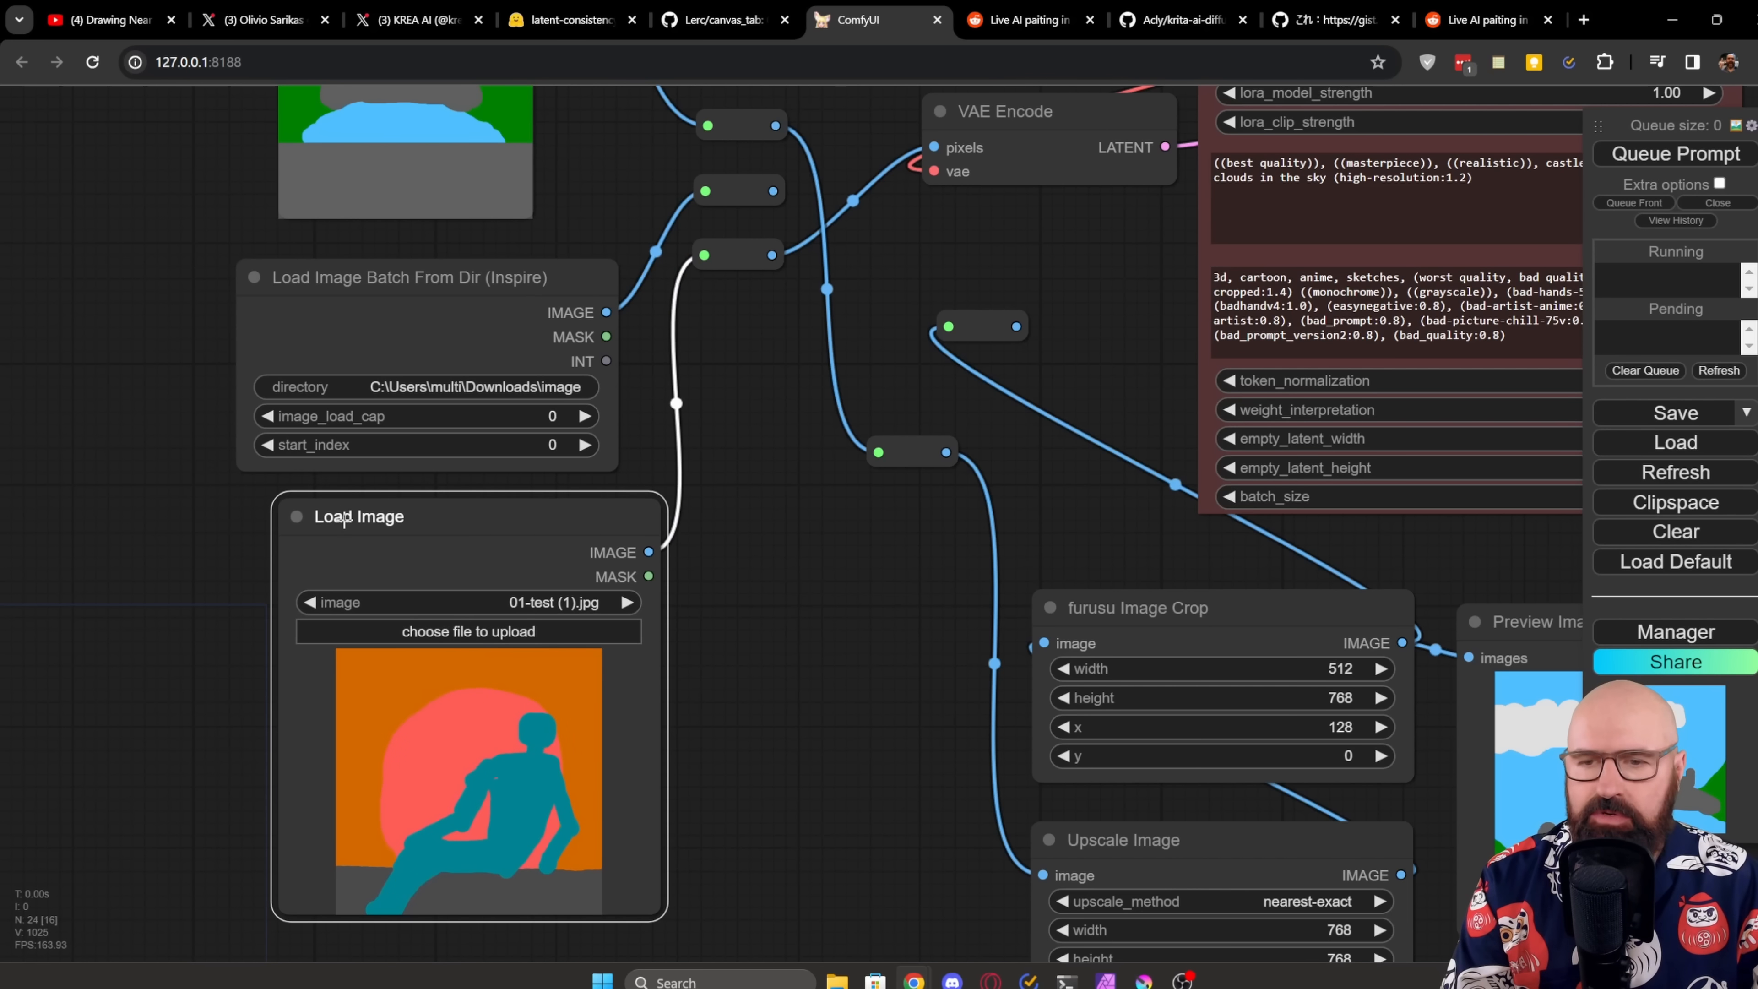
drag(773, 254, 936, 148)
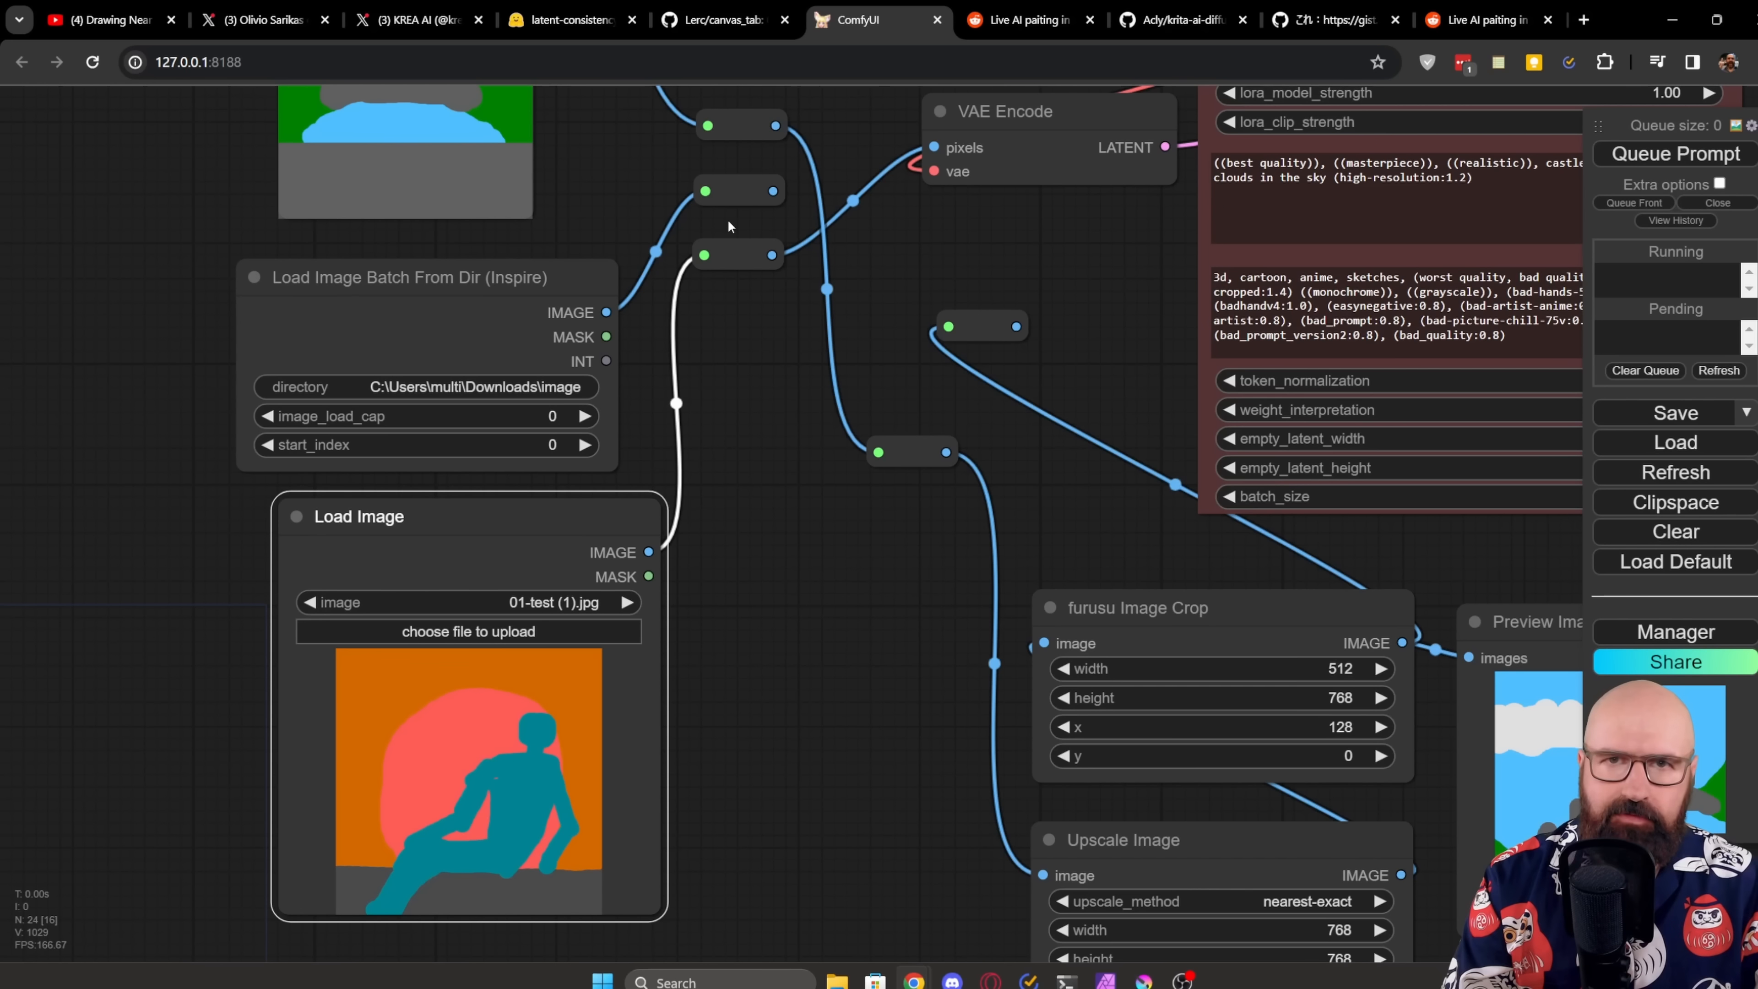
click(461, 632)
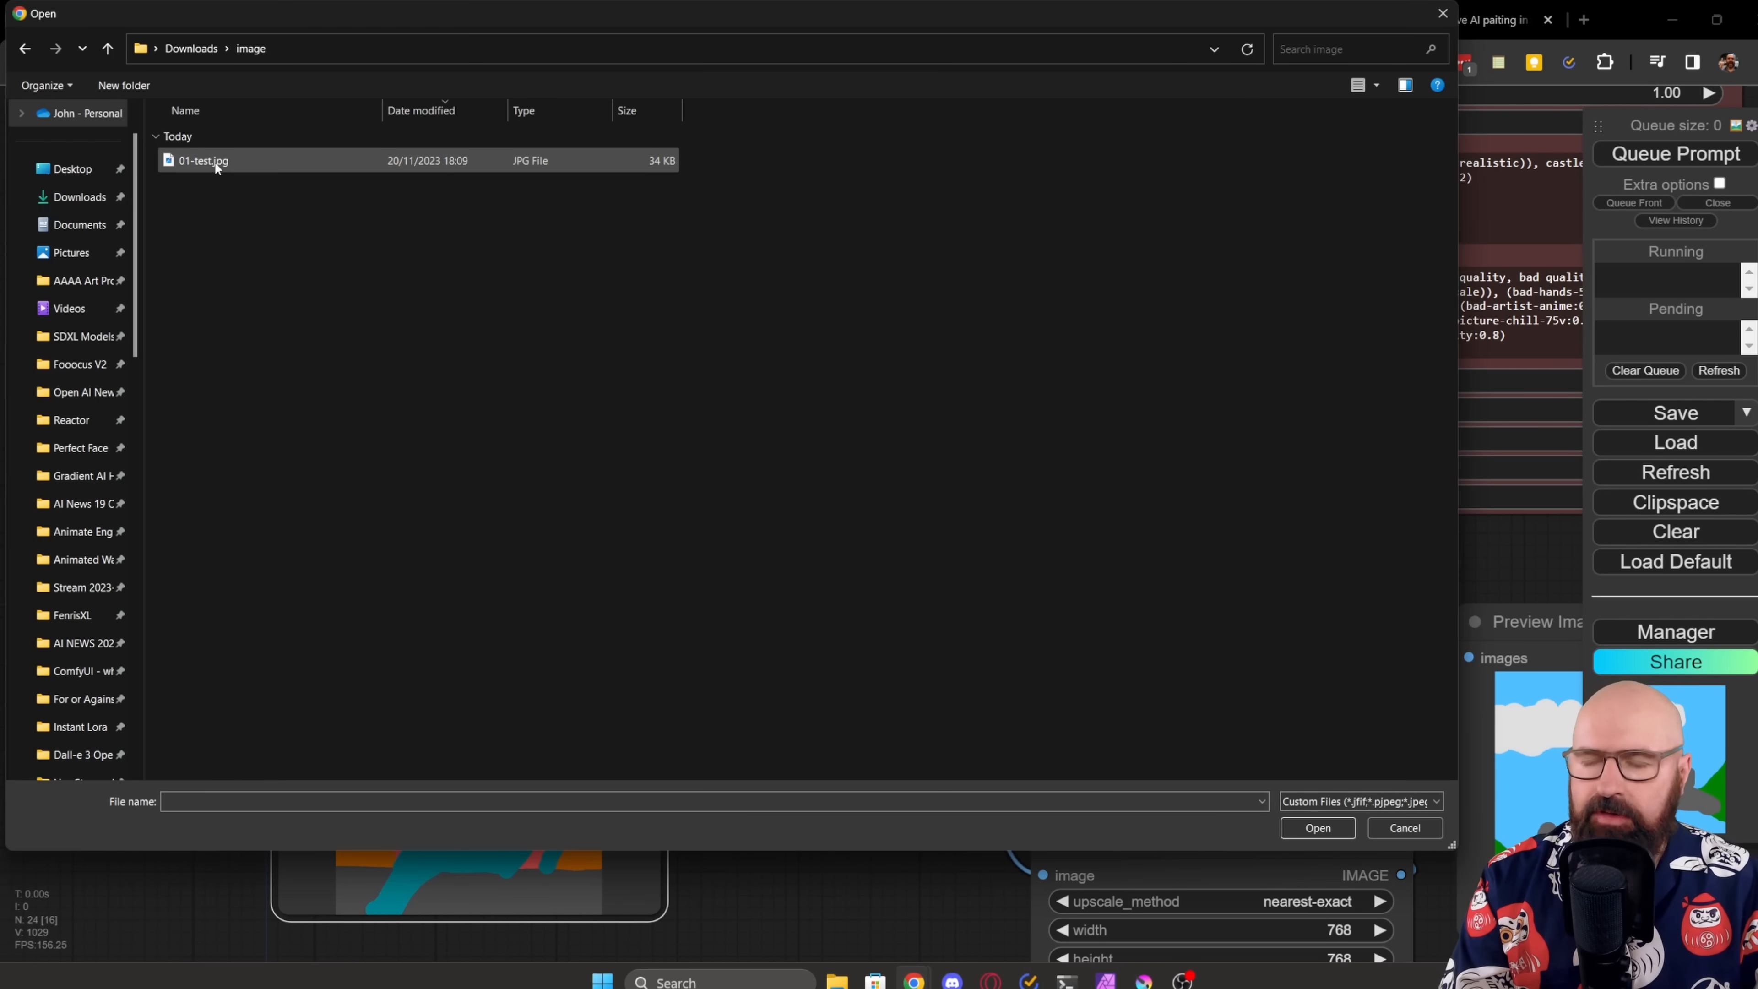
double_click(214, 161)
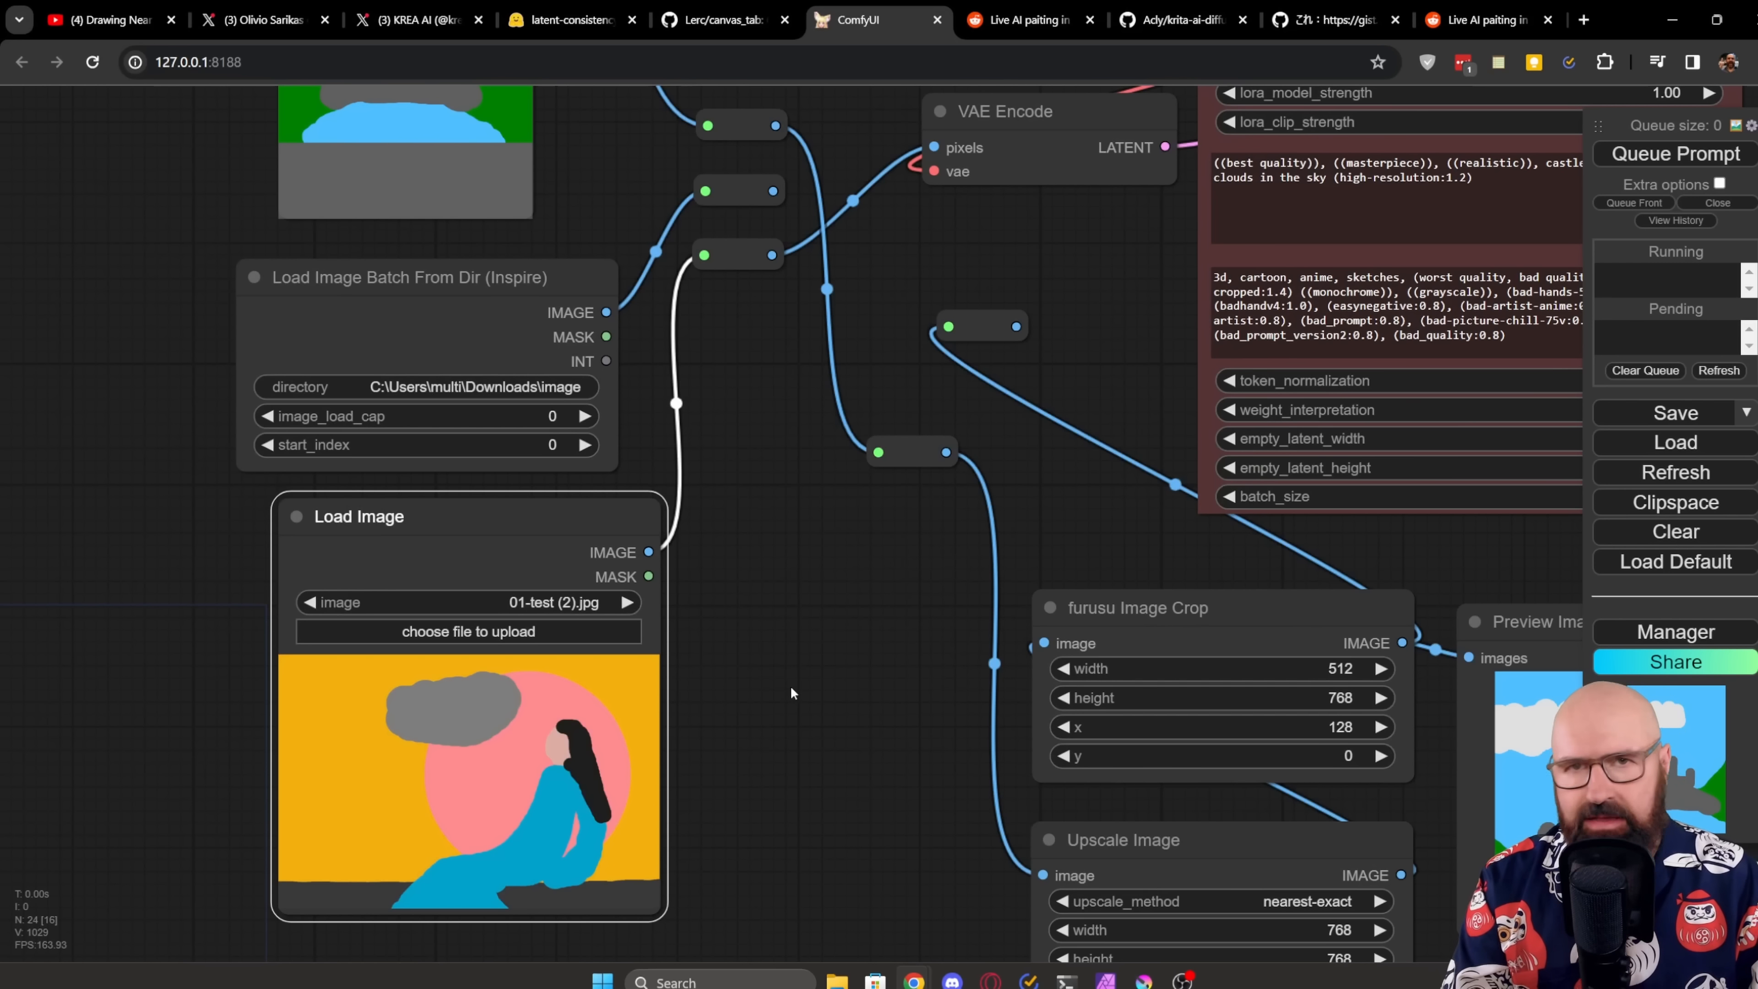